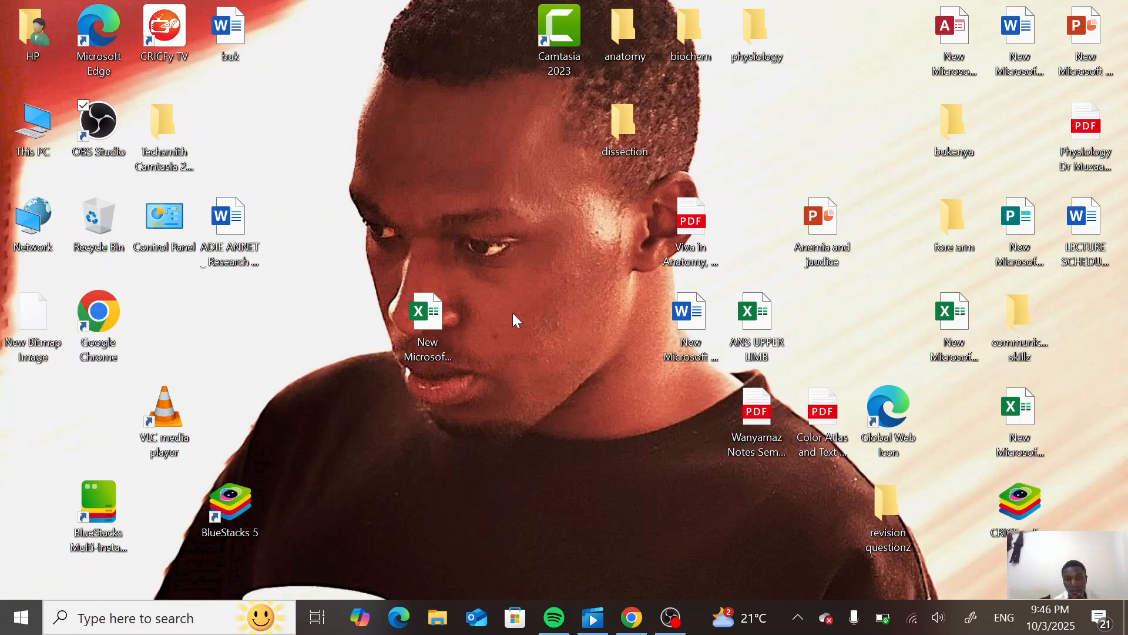
- Open the research report document from the desktop
click(244, 228)
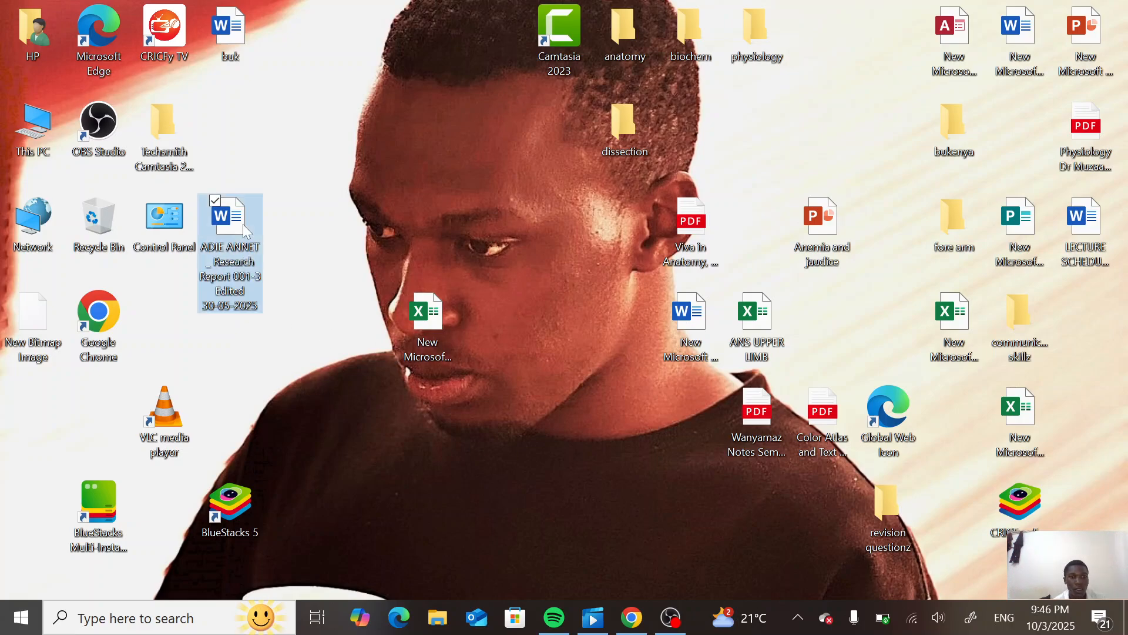
double_click(242, 224)
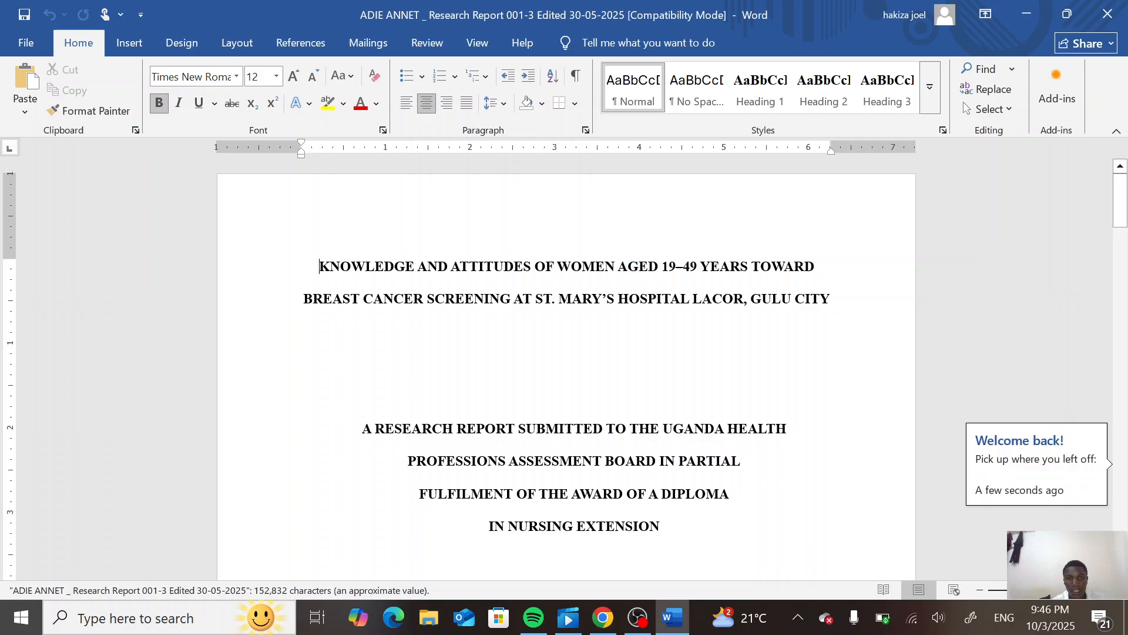
- Scroll through the report to locate the results chapter and its demographic characteristics table
scroll(566, 376, down, 15)
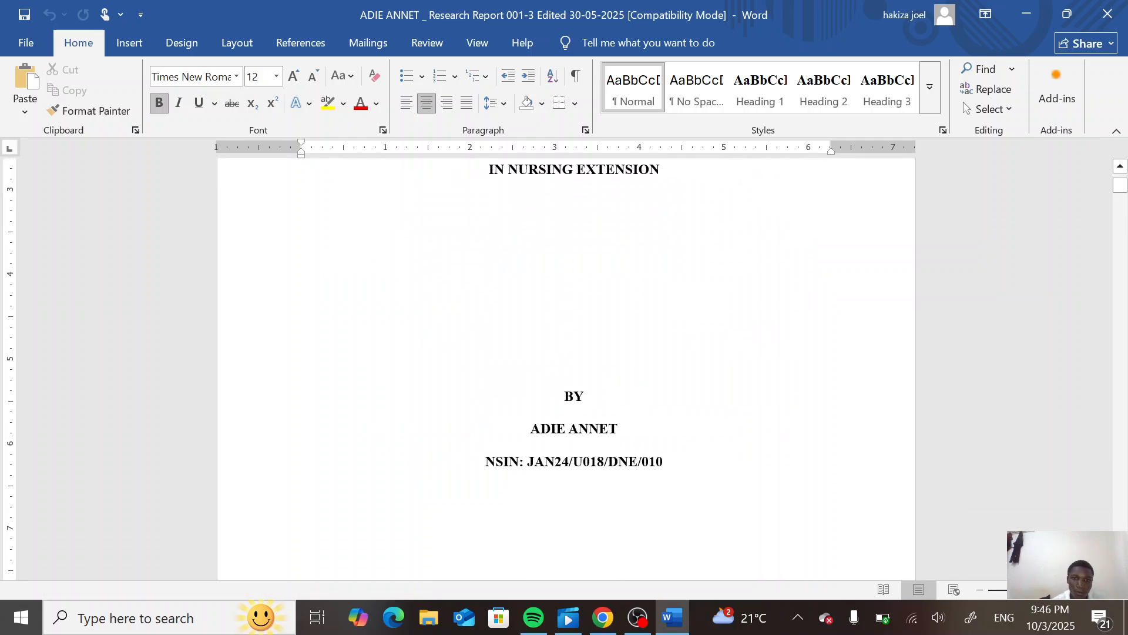
scroll(566, 369, down, 20)
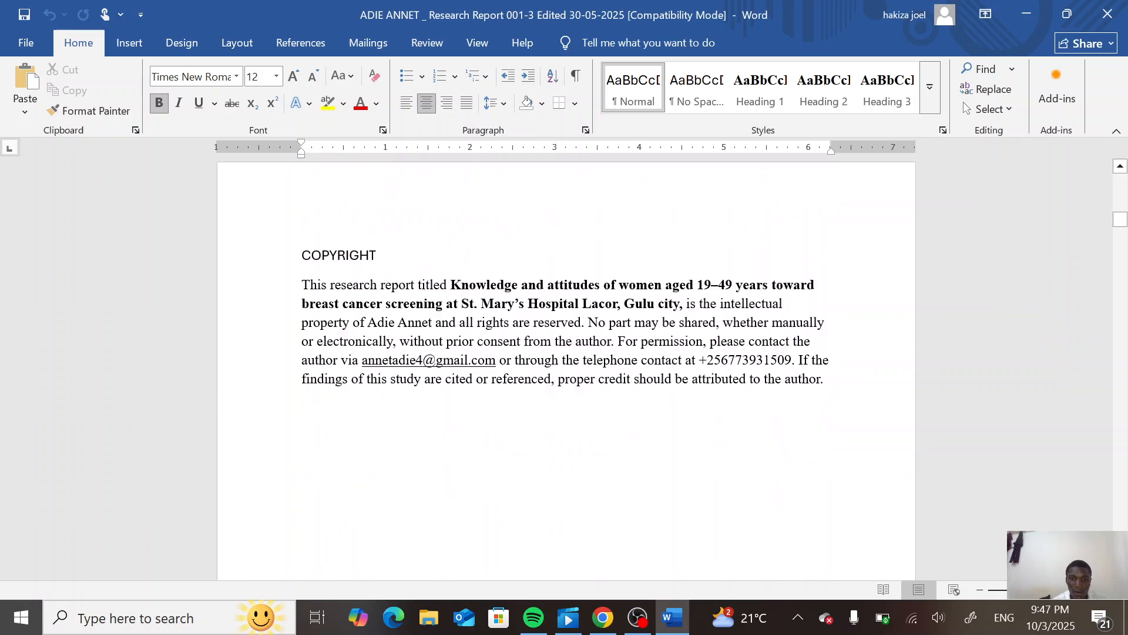
scroll(566, 369, down, 20)
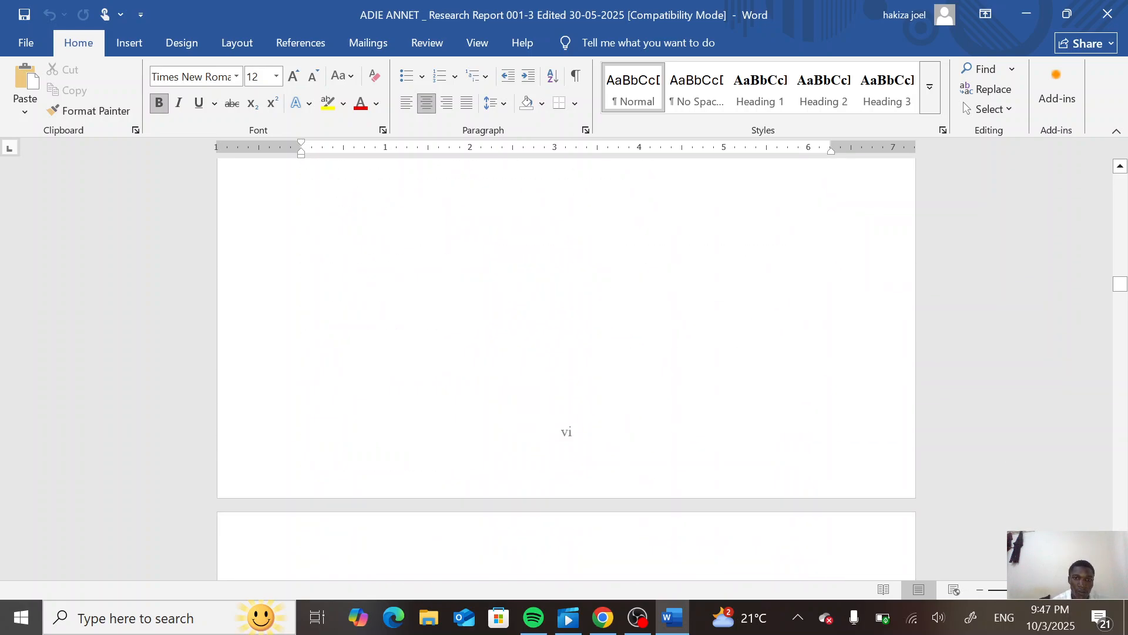
scroll(565, 369, down, 15)
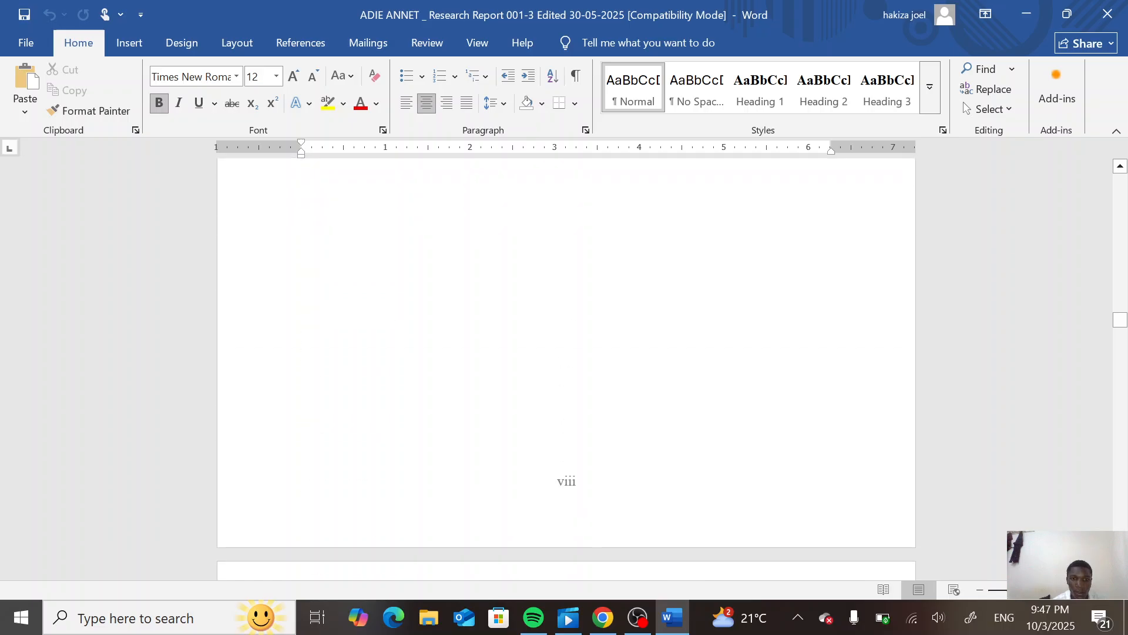
scroll(566, 369, down, 20)
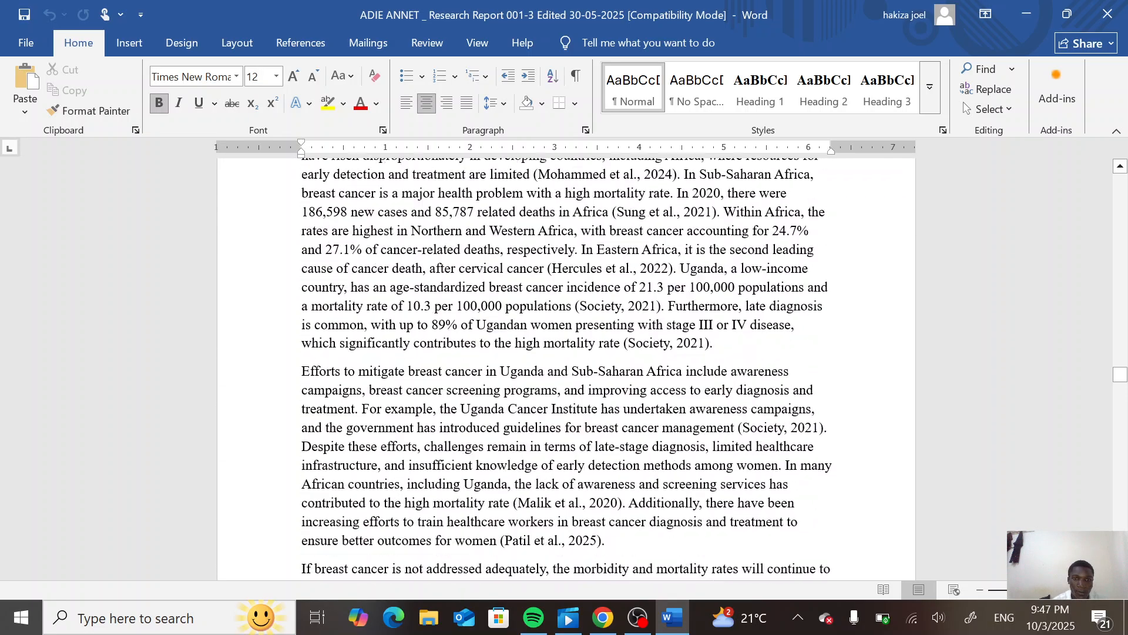
scroll(566, 369, down, 20)
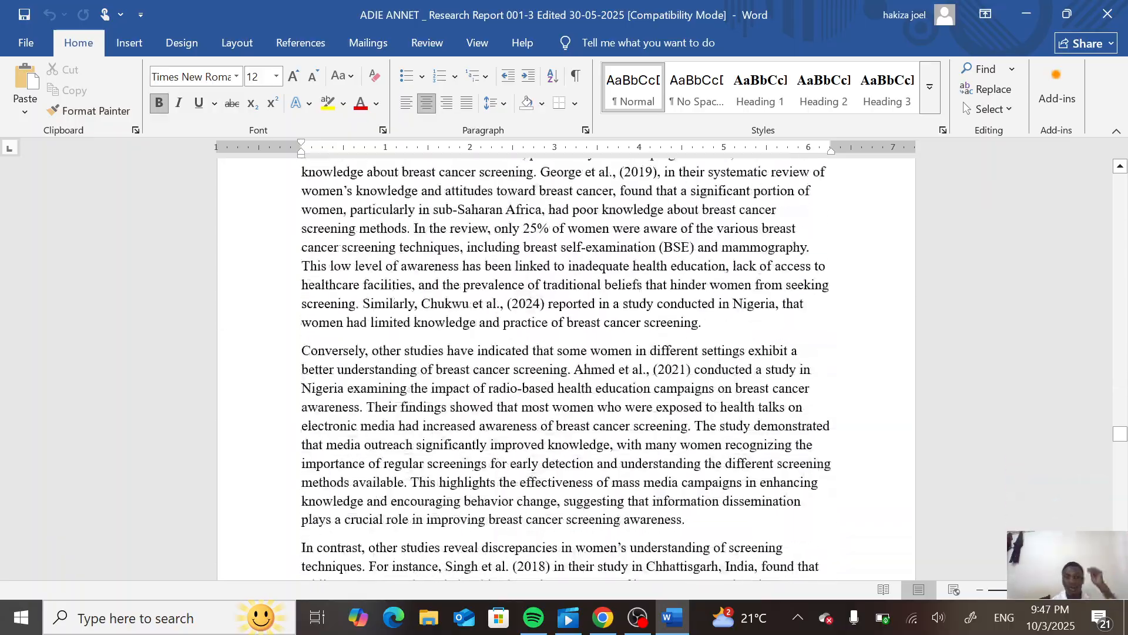
scroll(566, 369, down, 20)
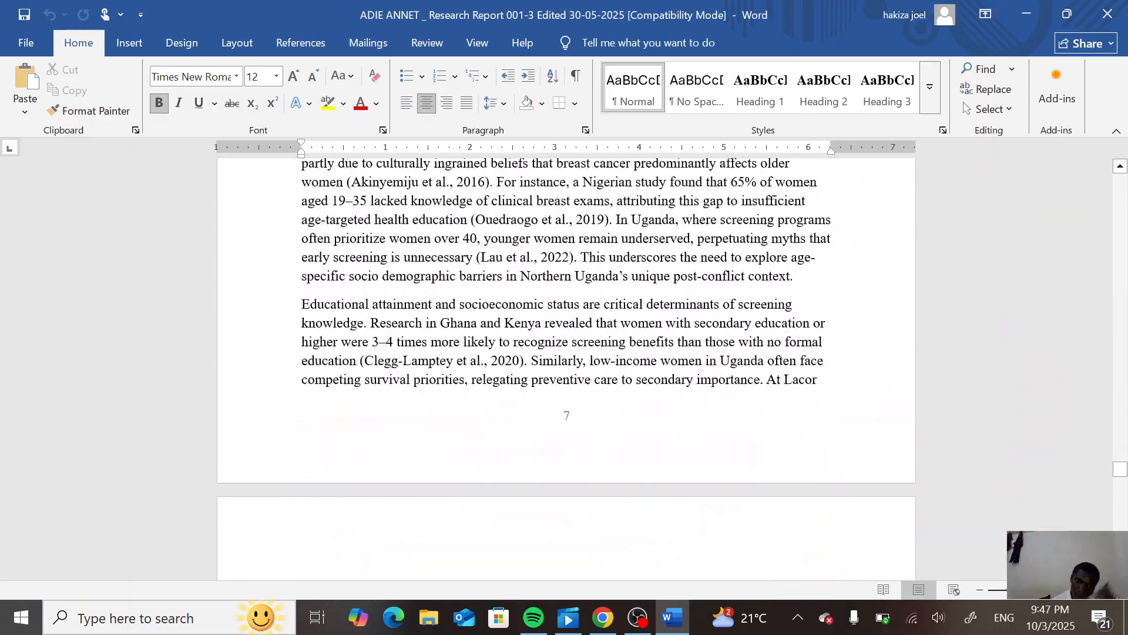
scroll(566, 369, down, 20)
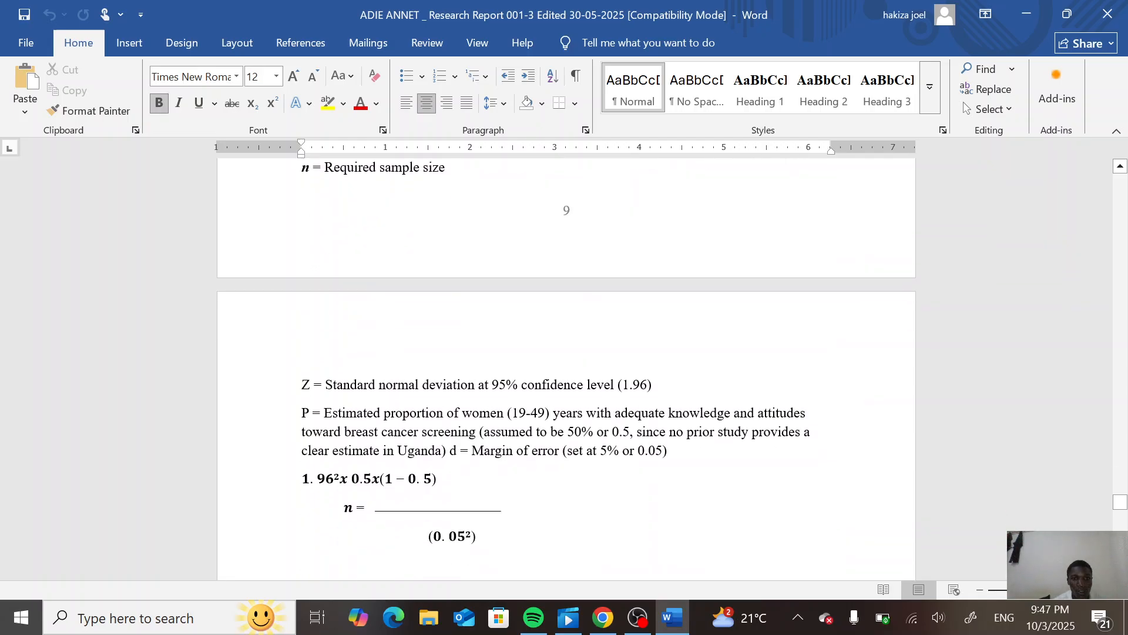
scroll(565, 369, down, 20)
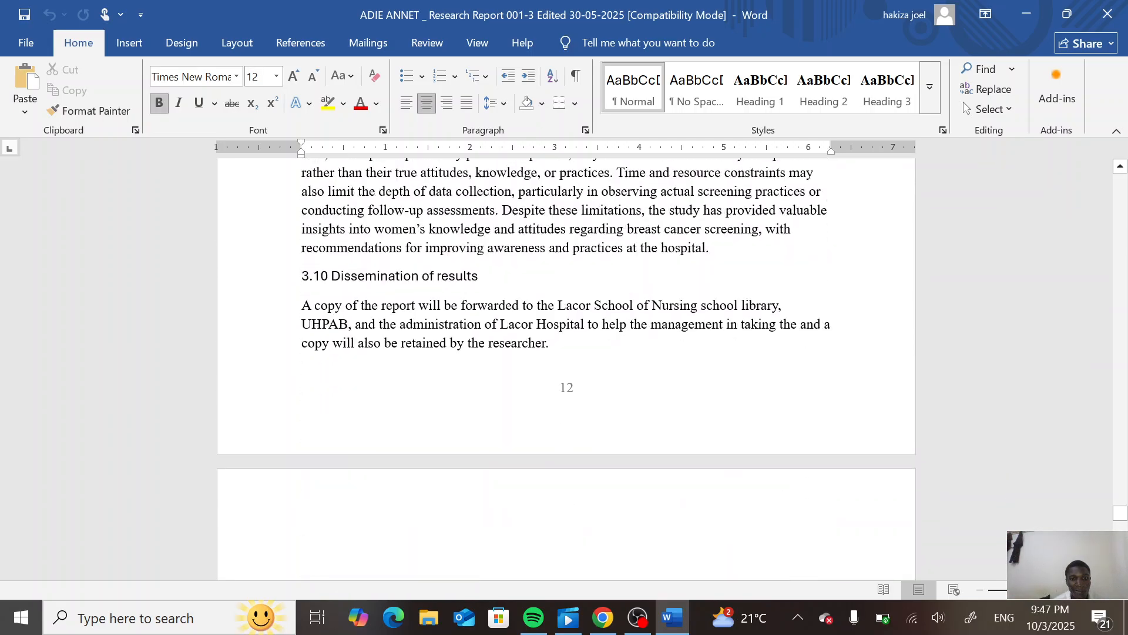
scroll(566, 369, up, 20)
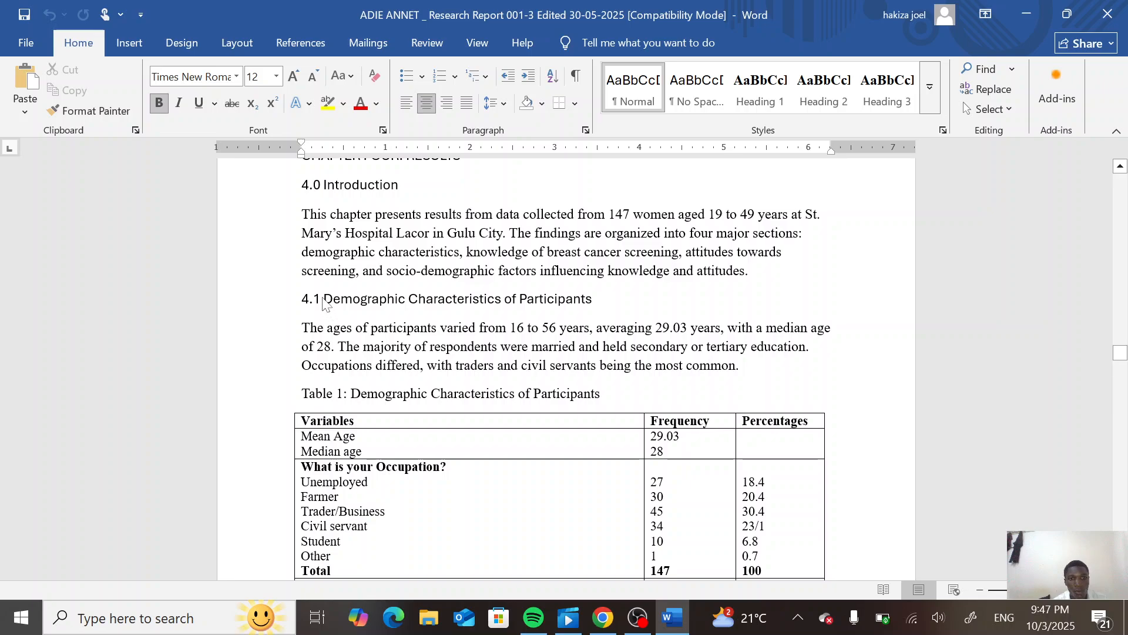
- Start a caption at the Table 1 title and create a new caption label named 3
click(348, 394)
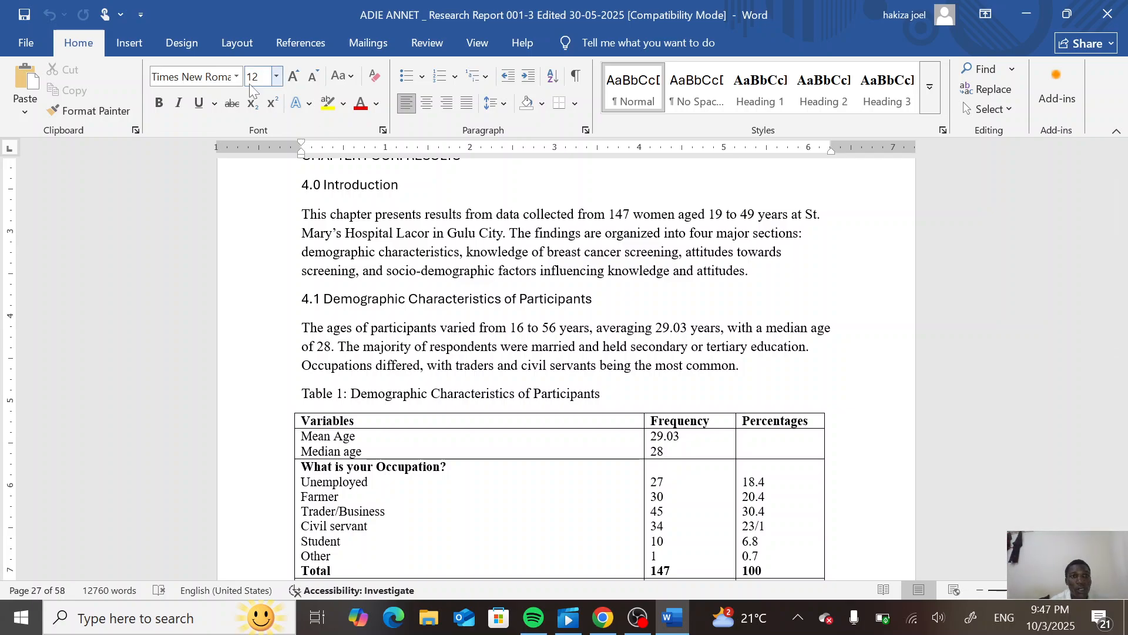
click(304, 45)
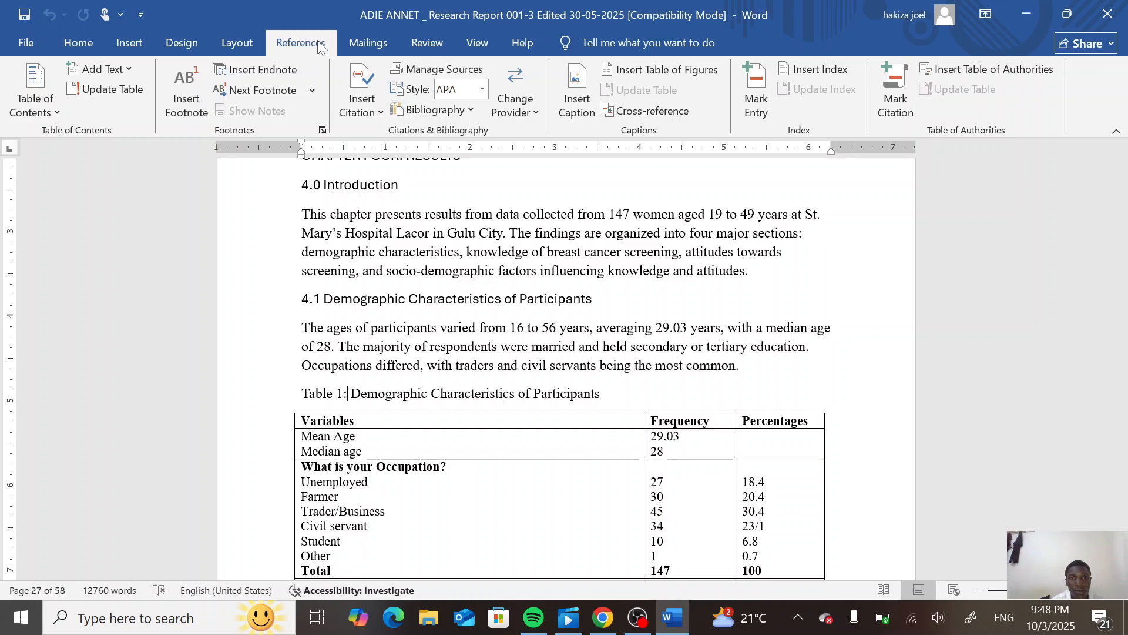
click(577, 110)
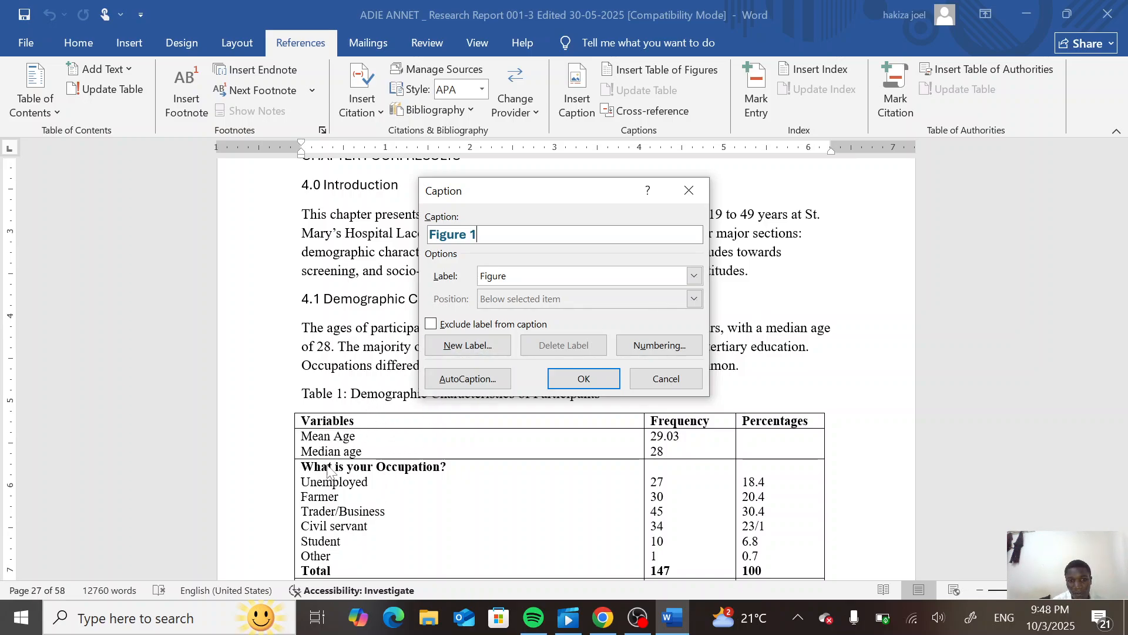
click(694, 276)
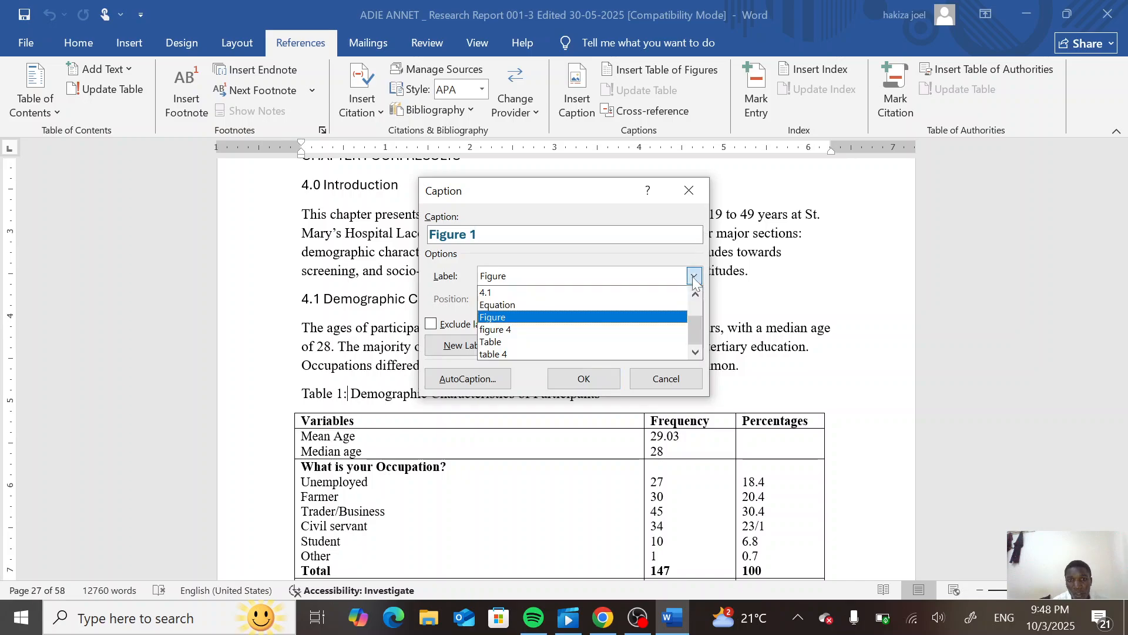
click(622, 344)
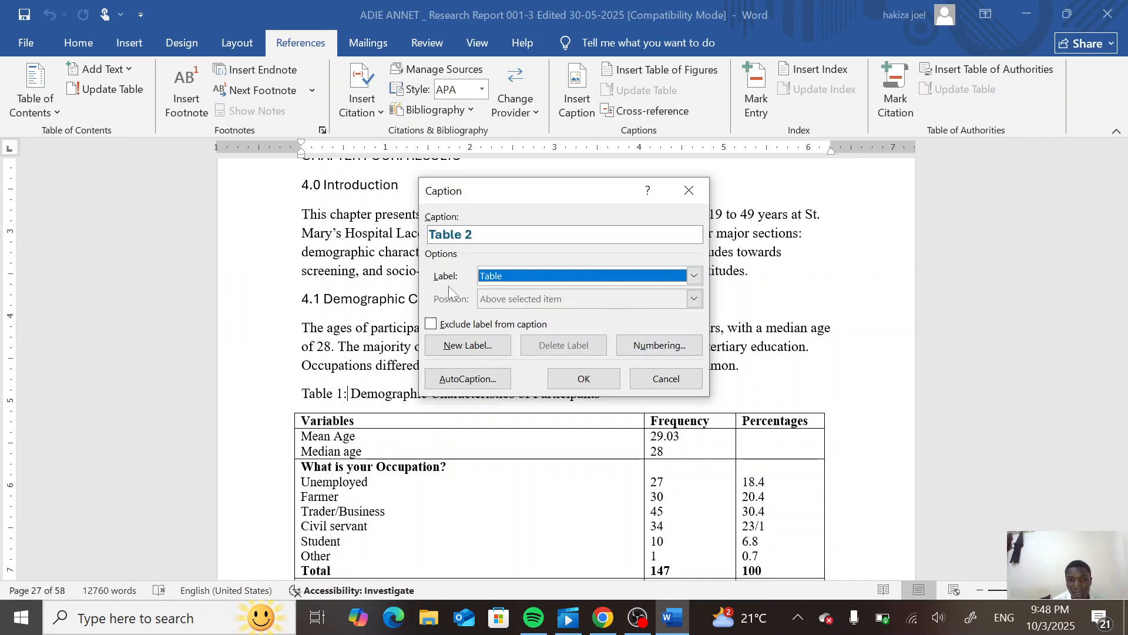
click(484, 346)
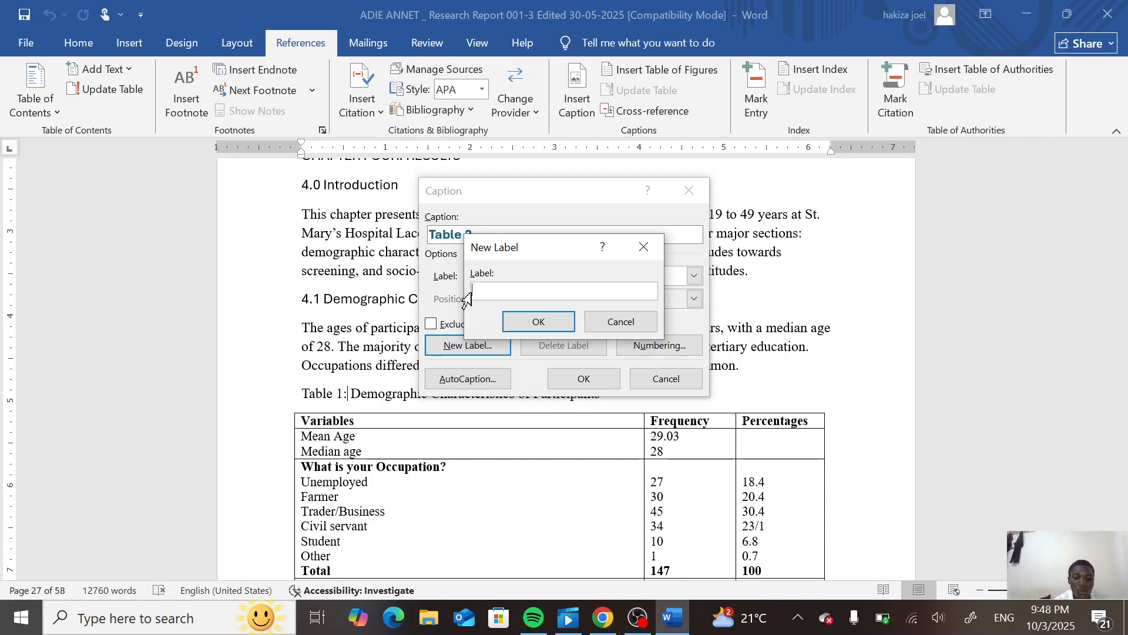
text(3)
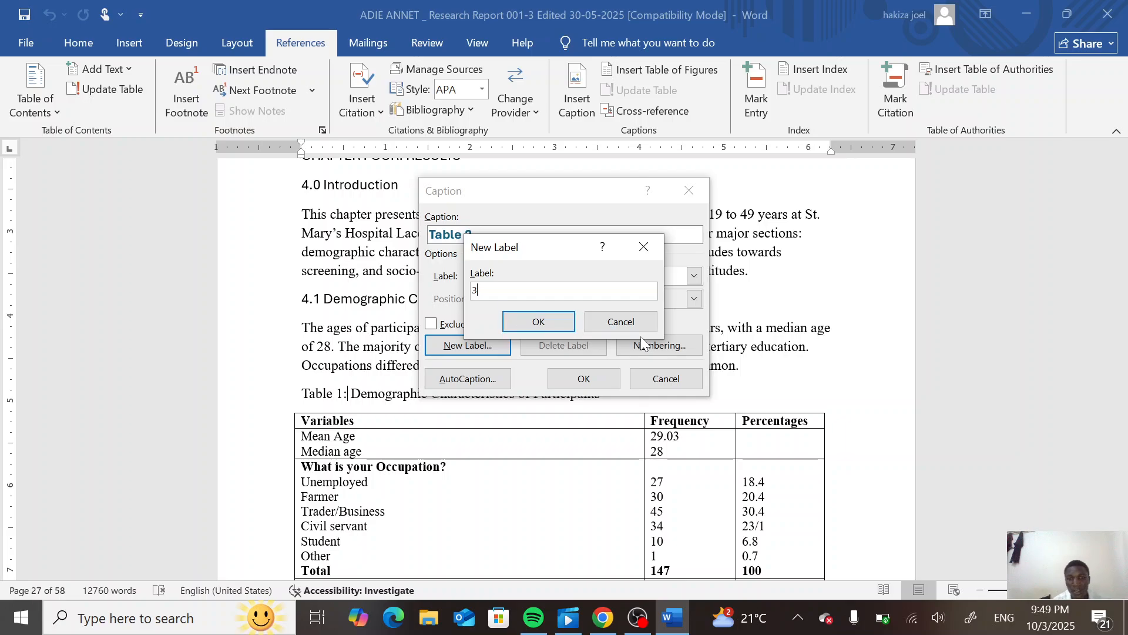
click(559, 324)
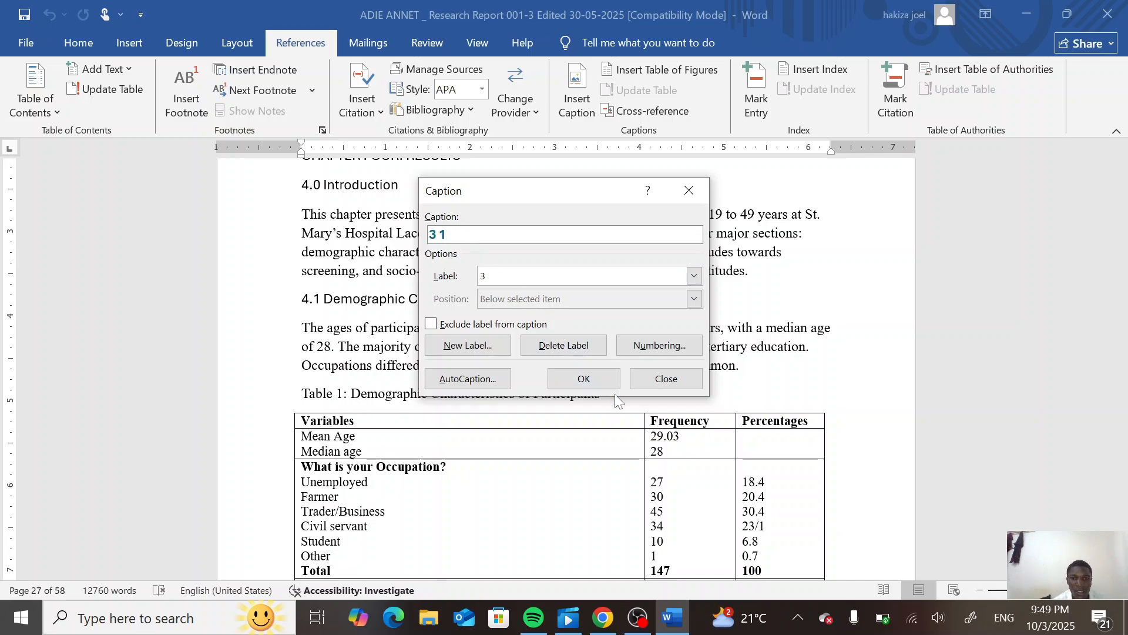
- Set the caption numbering format to 1, 2, 3 and insert the caption at the table title
click(658, 349)
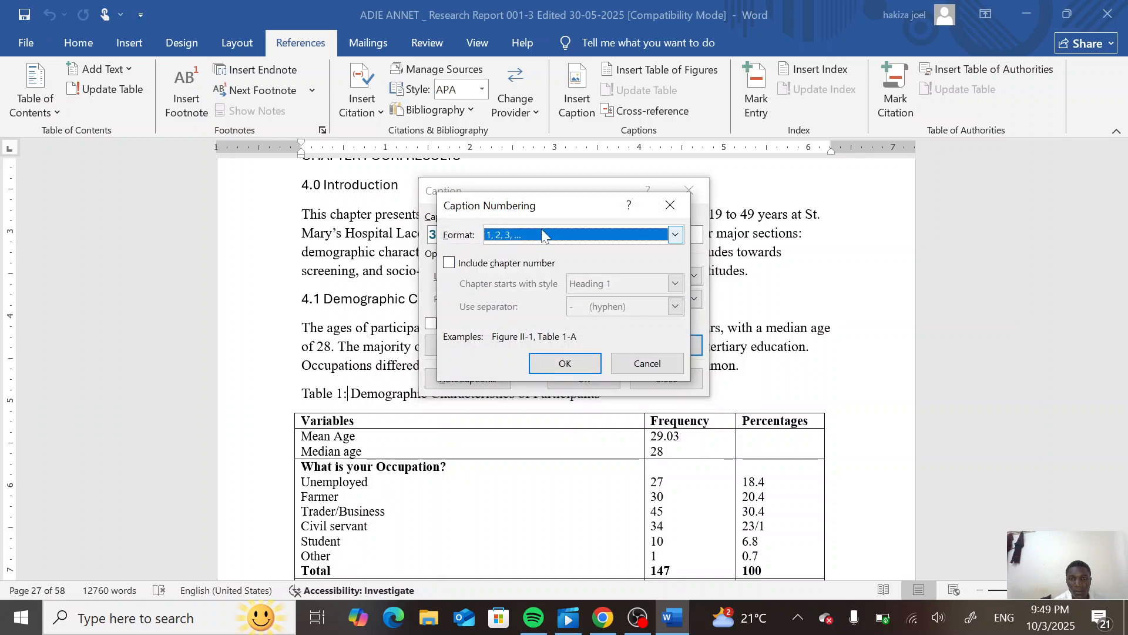
click(673, 236)
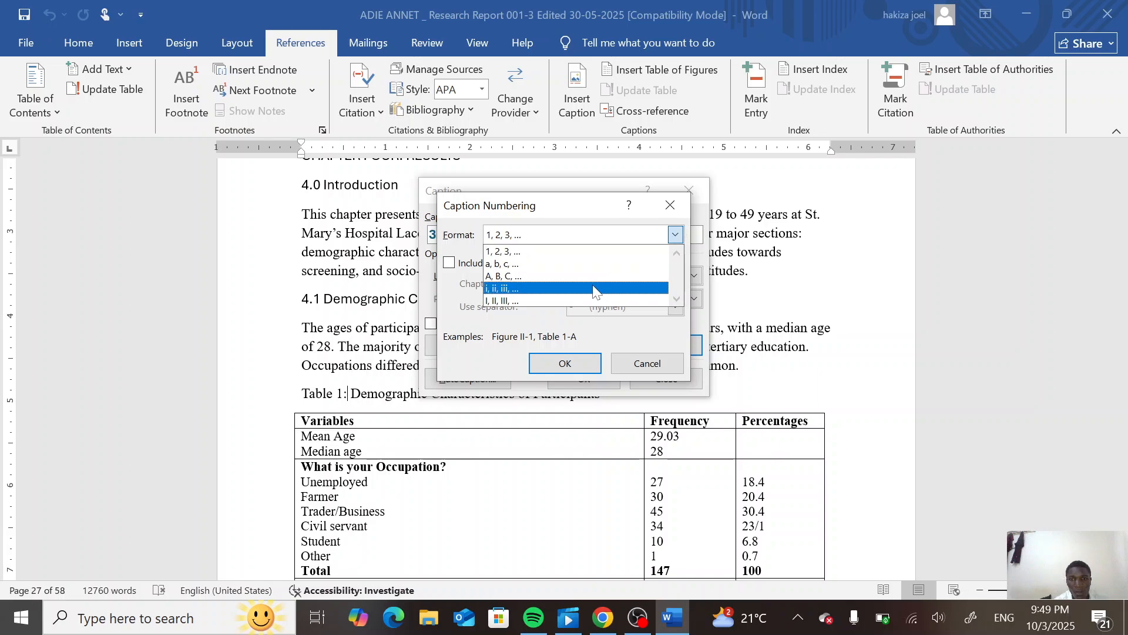
click(548, 254)
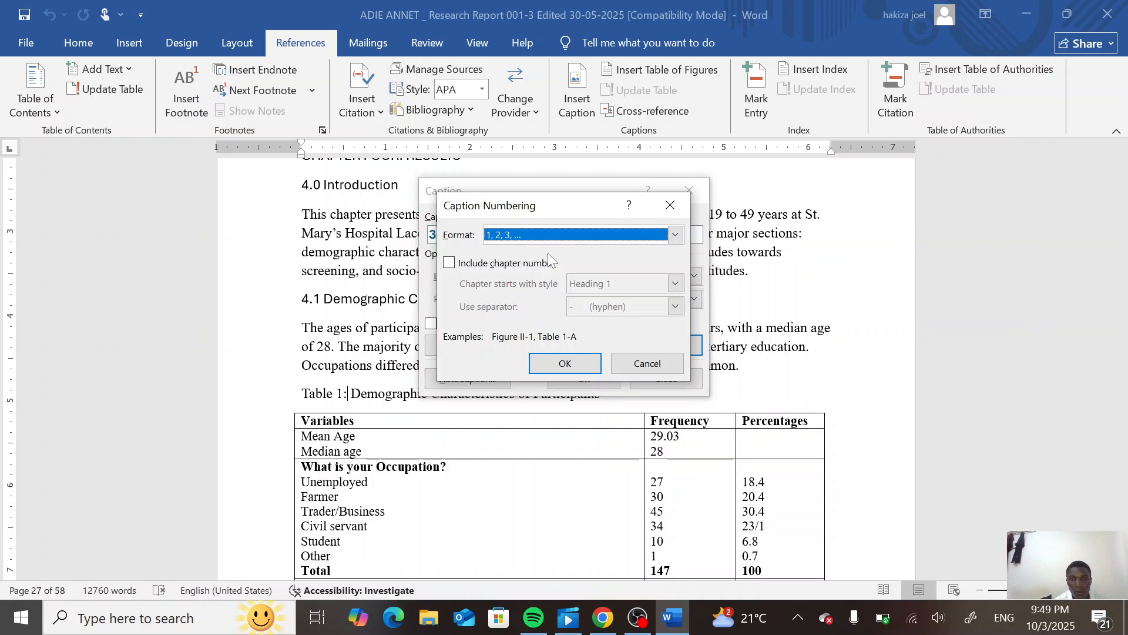
click(548, 364)
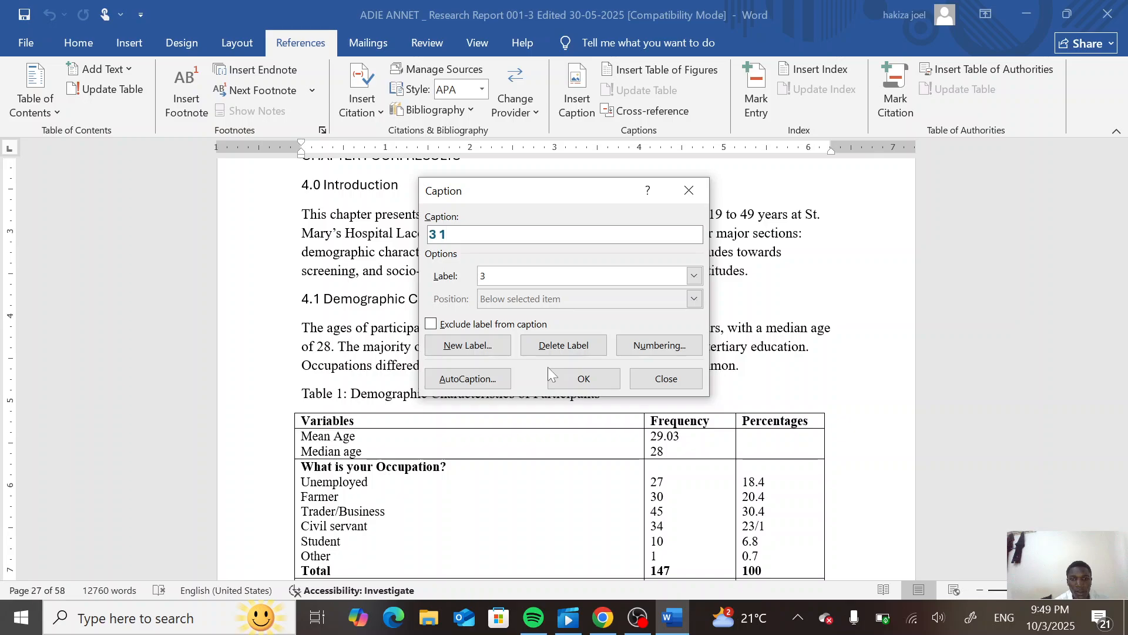
click(581, 380)
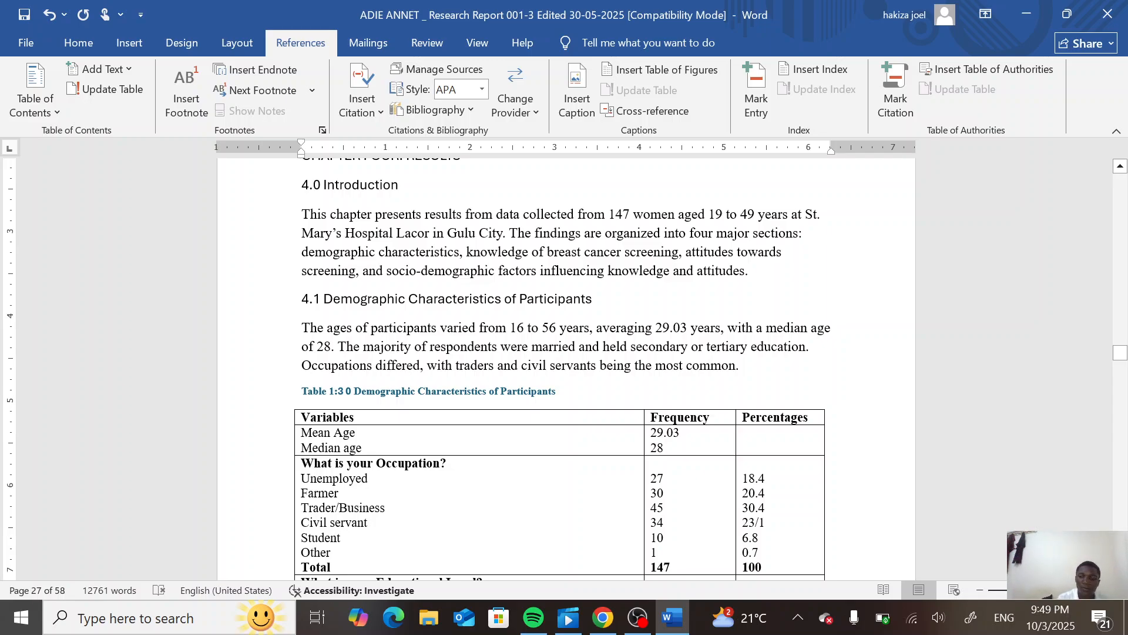
- Delete the old "1:" numbering left in the table caption
key(BackSpace)
key(BackSpace)
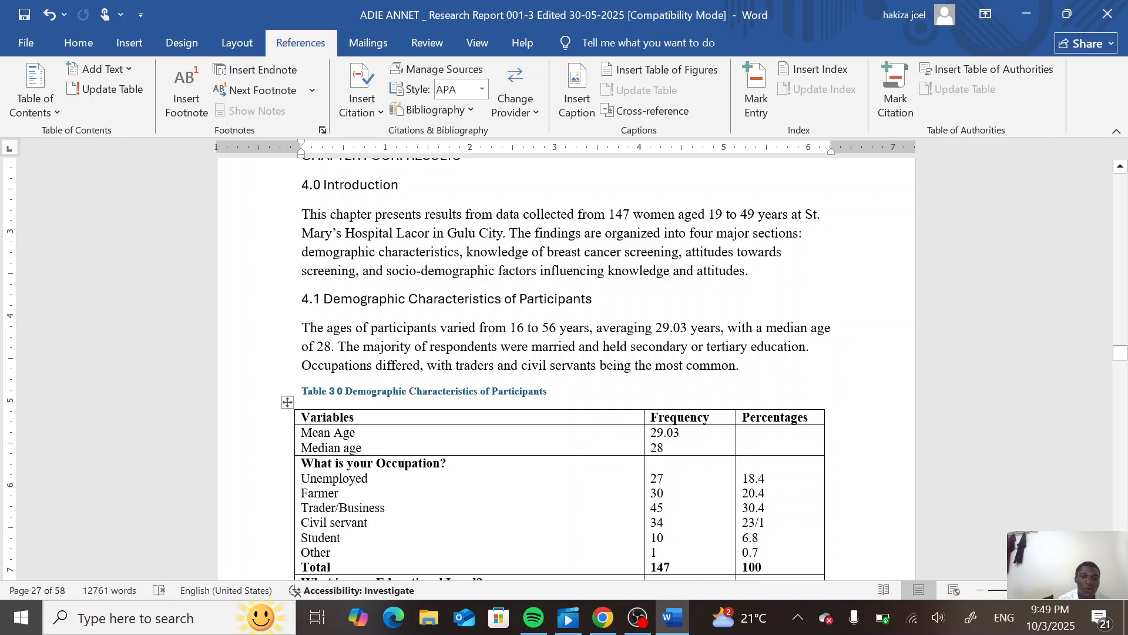
- Insert a page break between the Figure 1 awareness chart and the paragraph following it
click(326, 417)
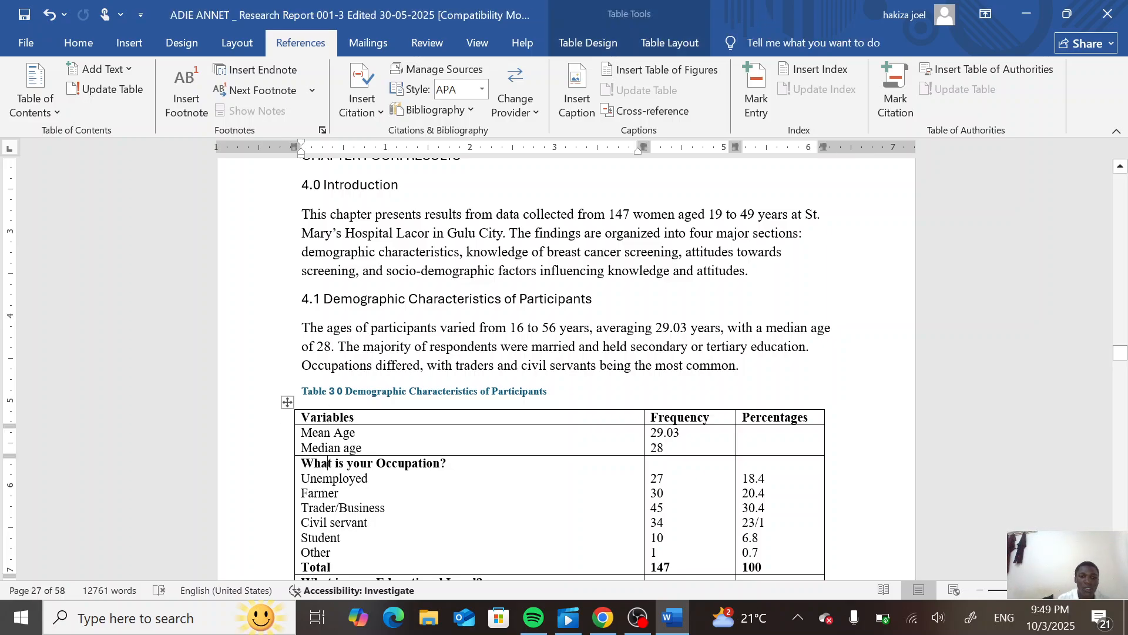
scroll(330, 517, down, 15)
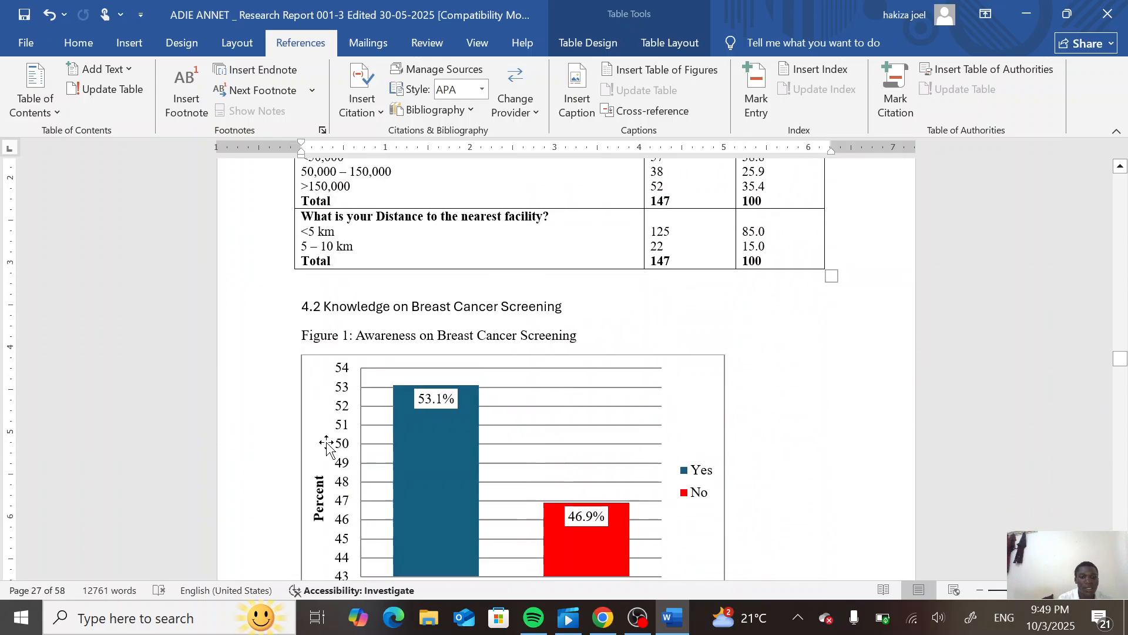
key(Down)
key(Down)
key(Down)
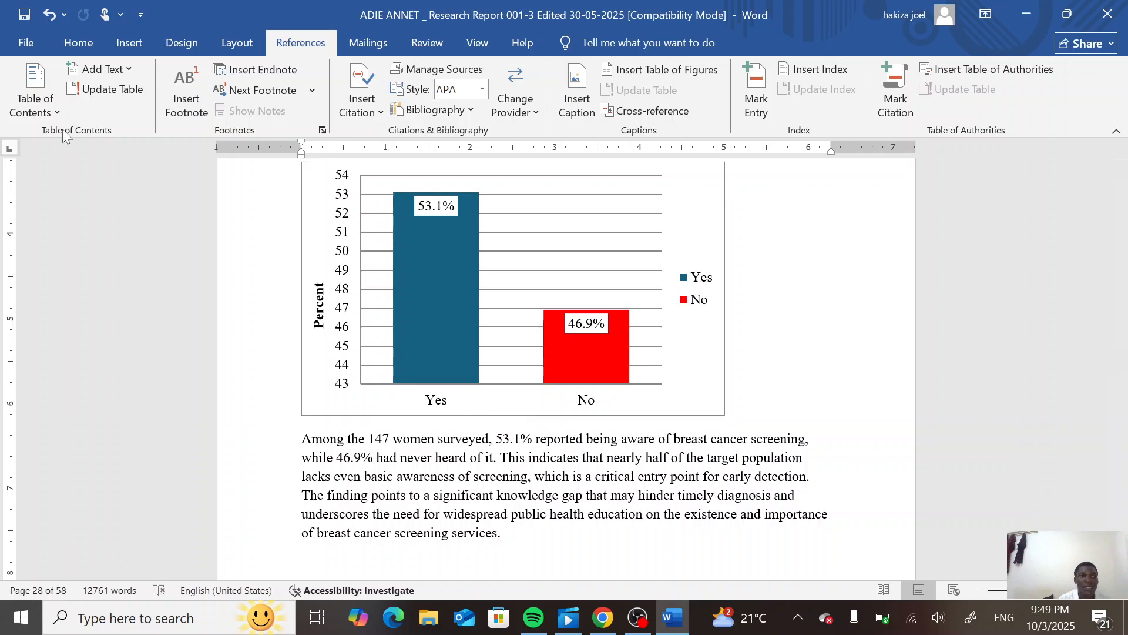
click(126, 46)
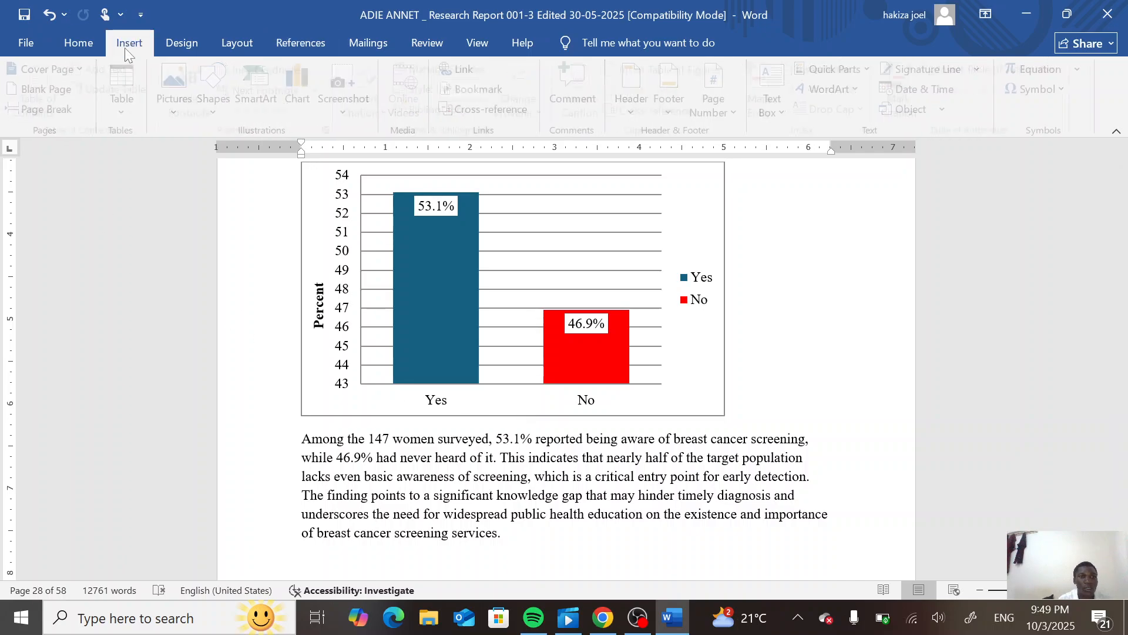
click(37, 111)
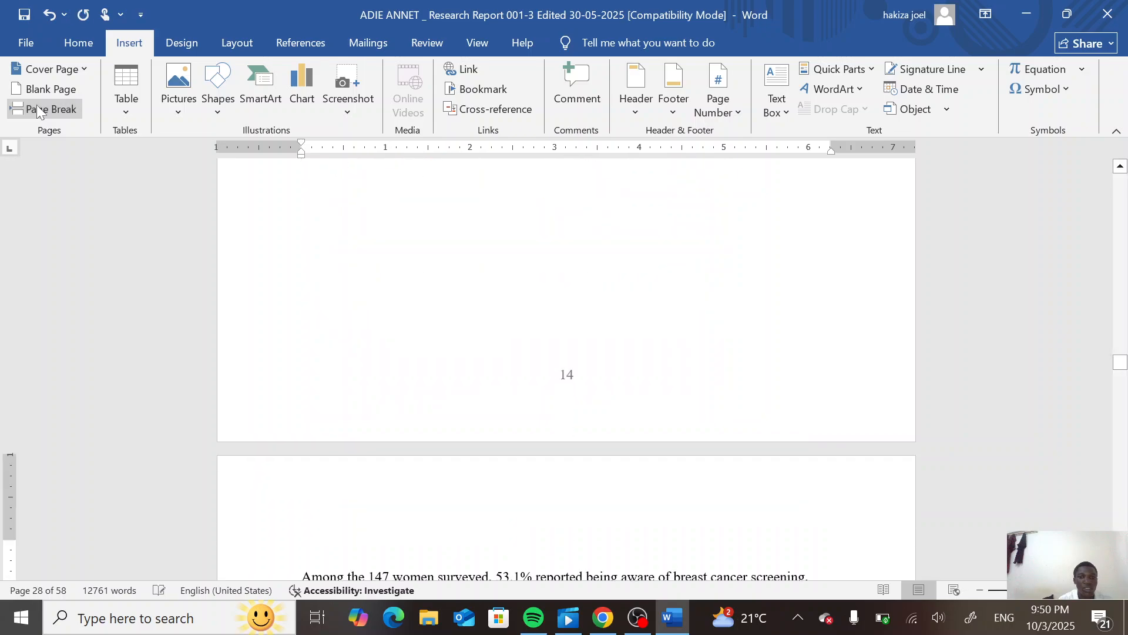
- Insert a table of figures using the caption label 3.1 on the empty line below the awareness chart
scroll(291, 399, up, 4)
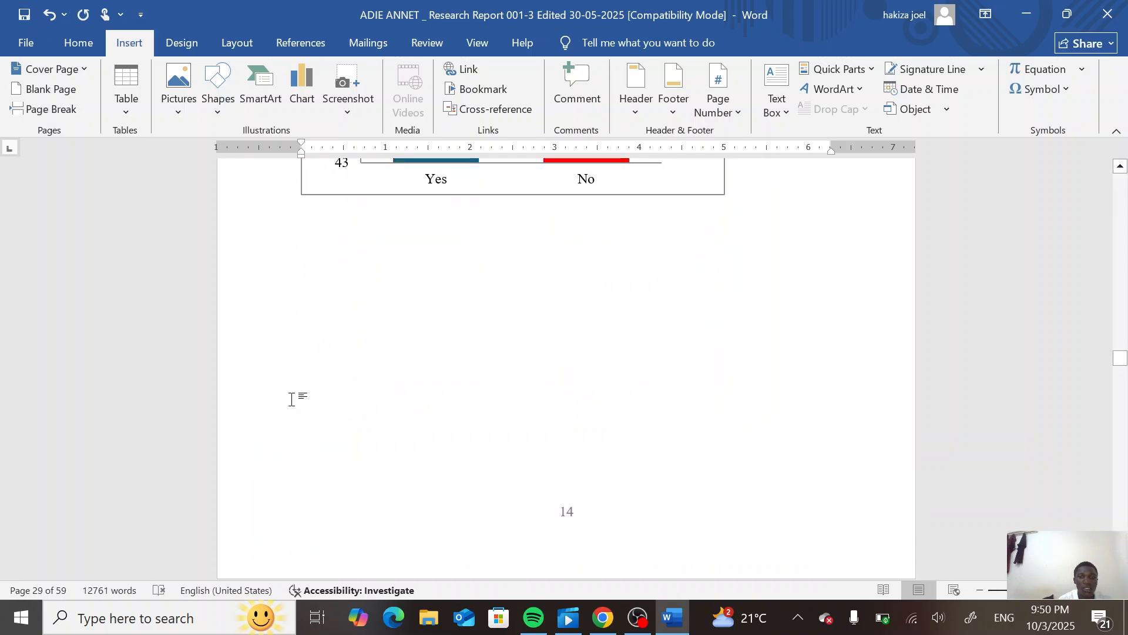
scroll(291, 400, down, 3)
scroll(291, 397, down, 2)
scroll(291, 397, up, 5)
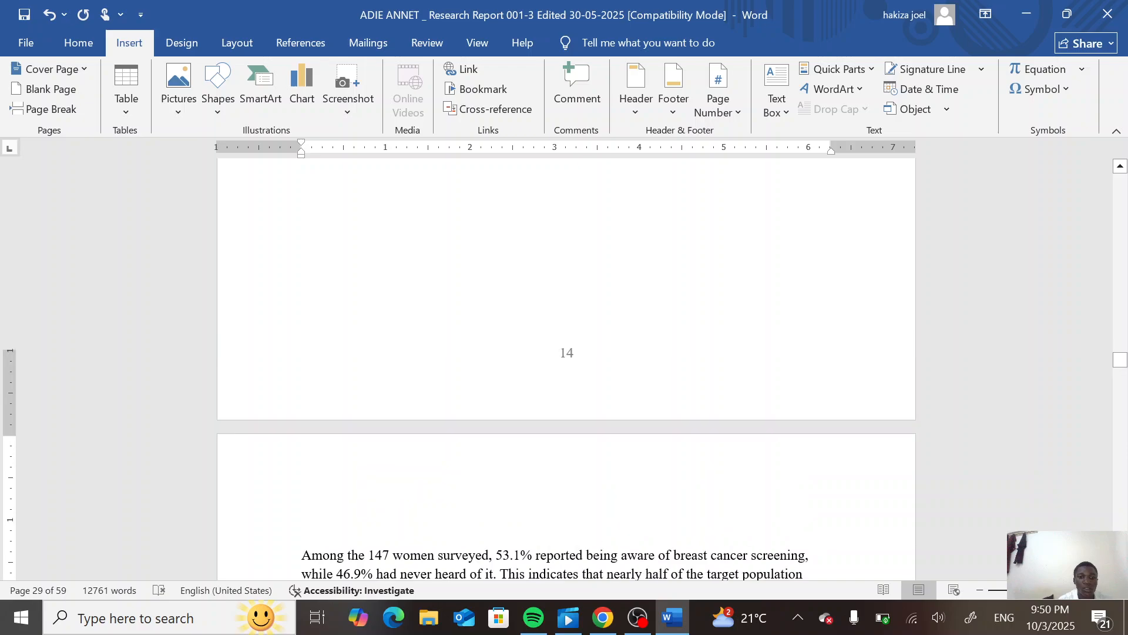
click(321, 341)
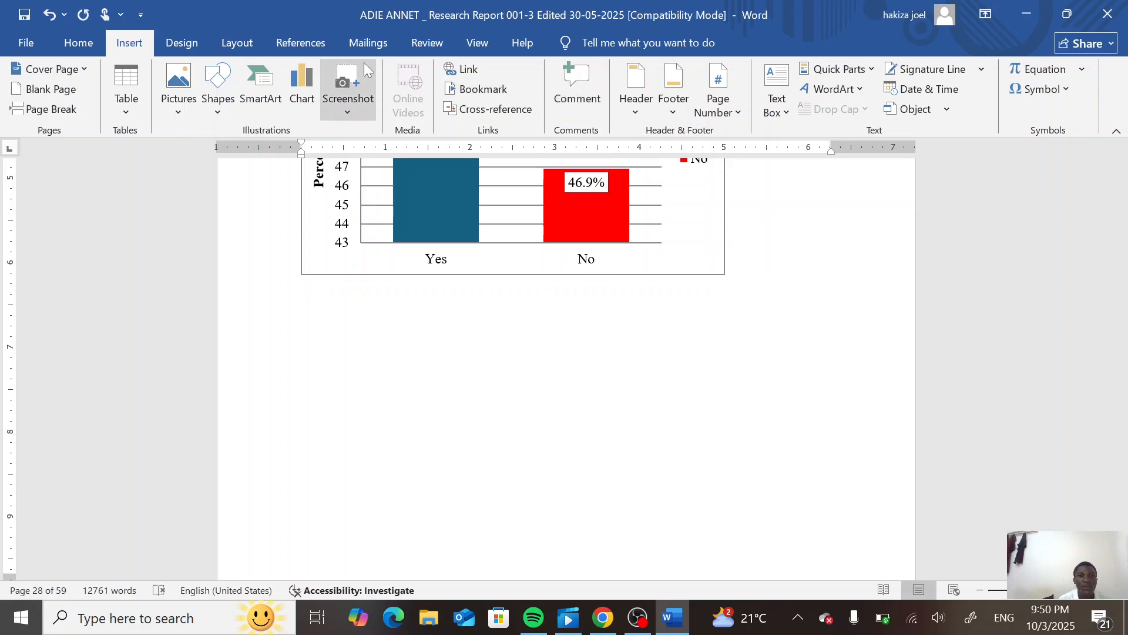
click(305, 38)
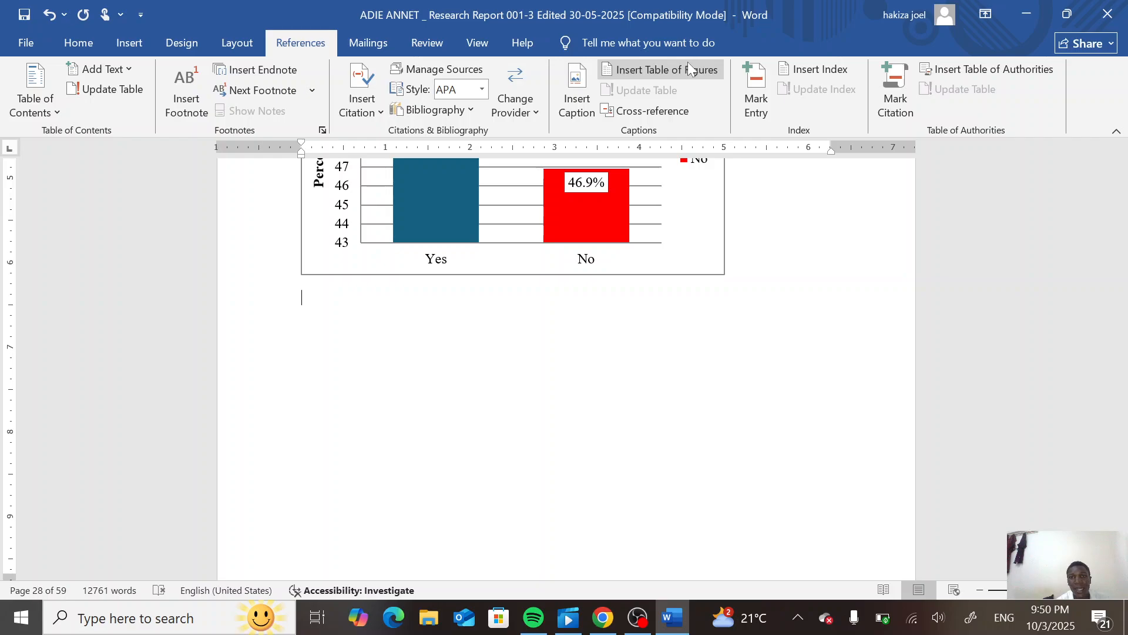
click(689, 68)
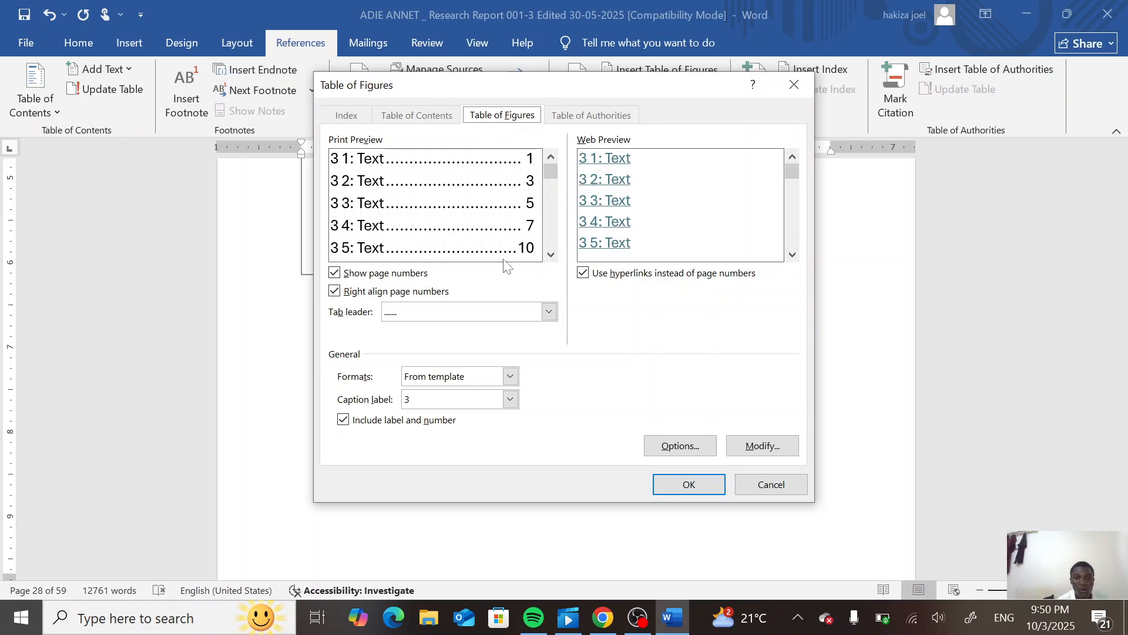
click(510, 400)
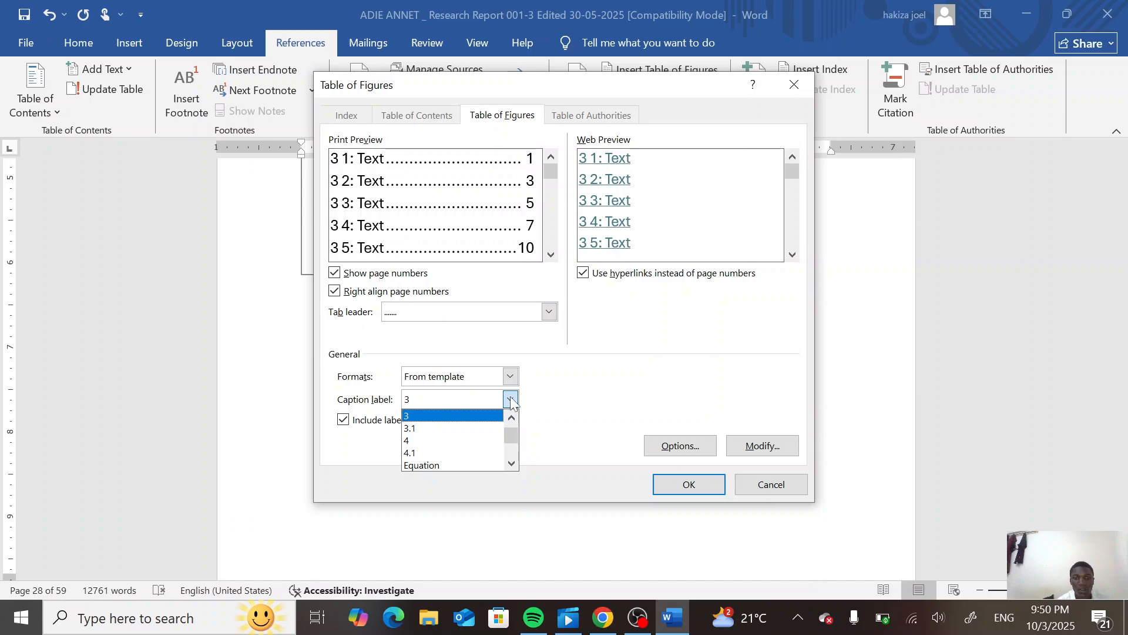
click(442, 428)
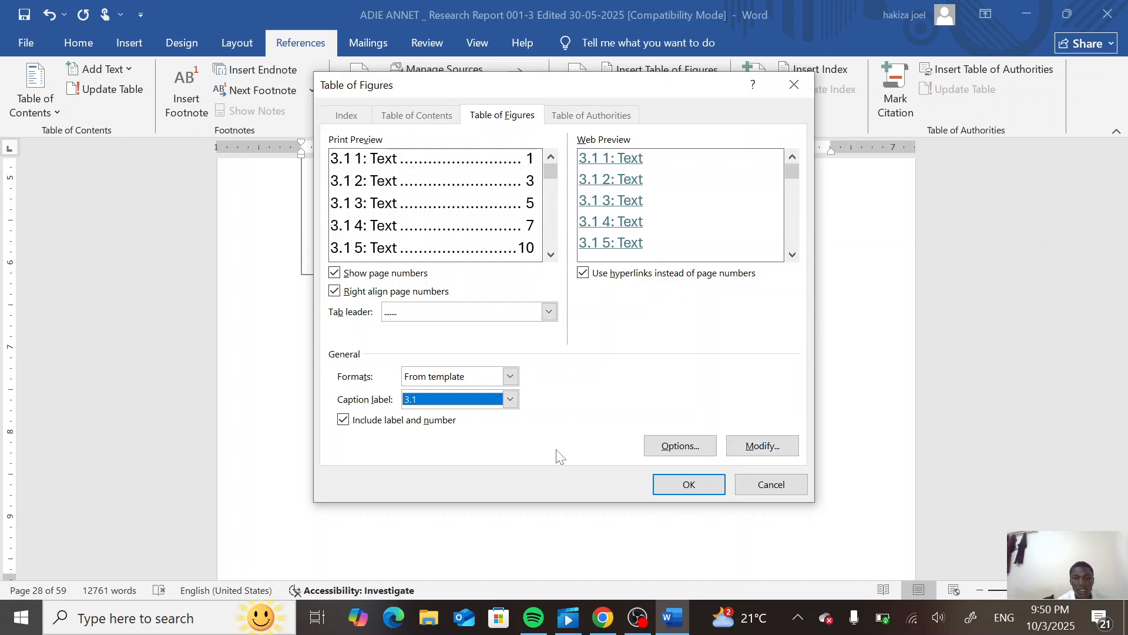
click(684, 484)
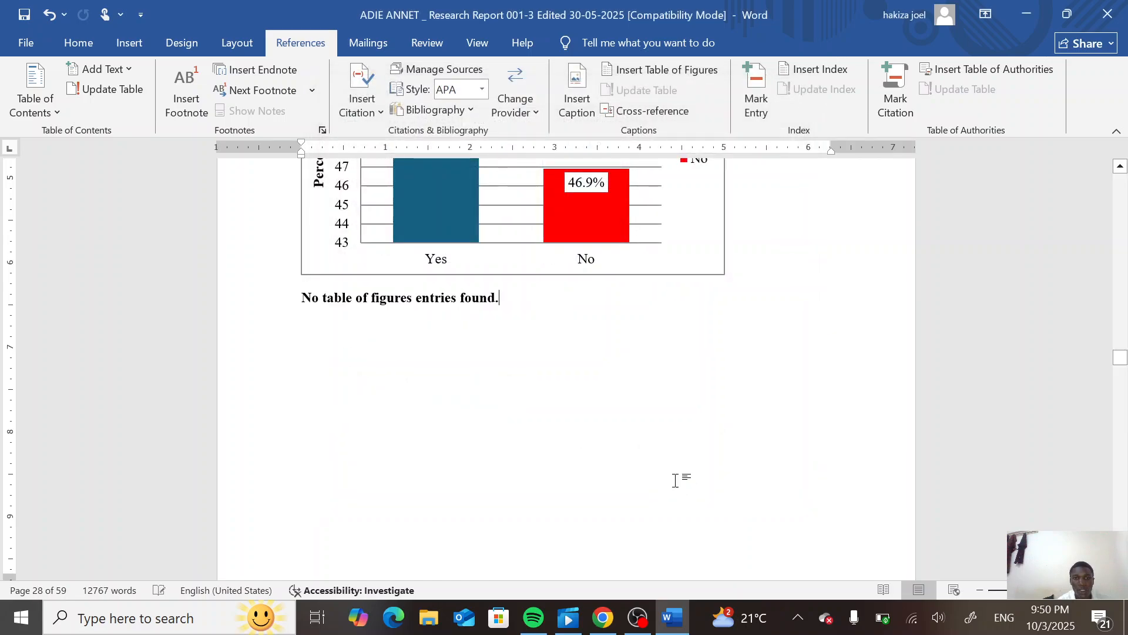
- Insert another table of figures below the awareness chart, built from table entry fields
scroll(483, 324, up, 7)
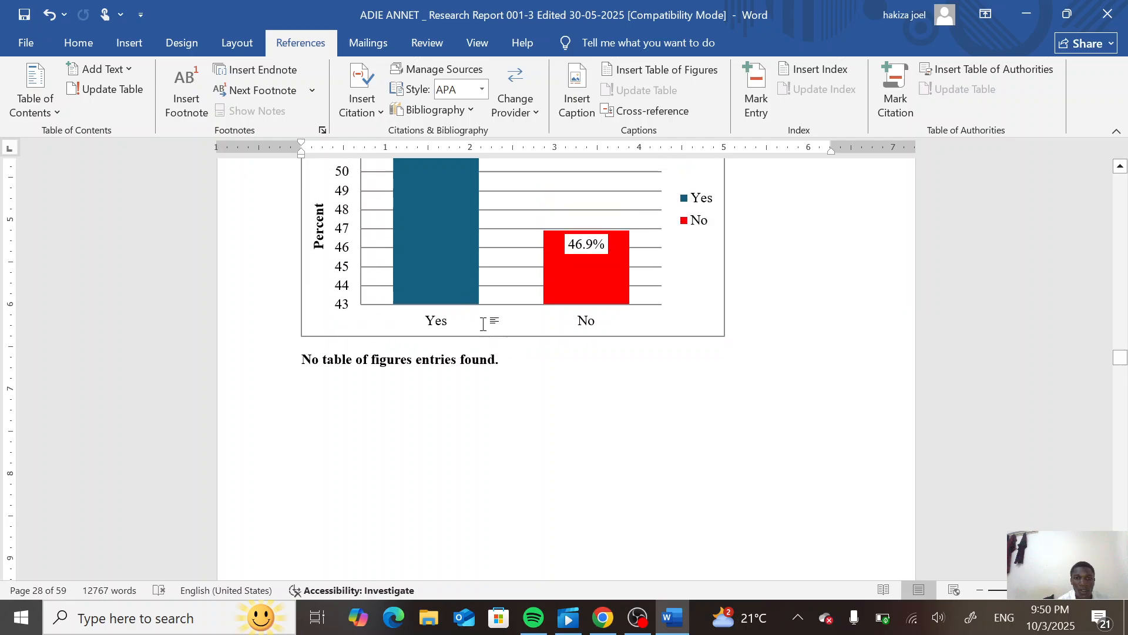
scroll(483, 324, up, 4)
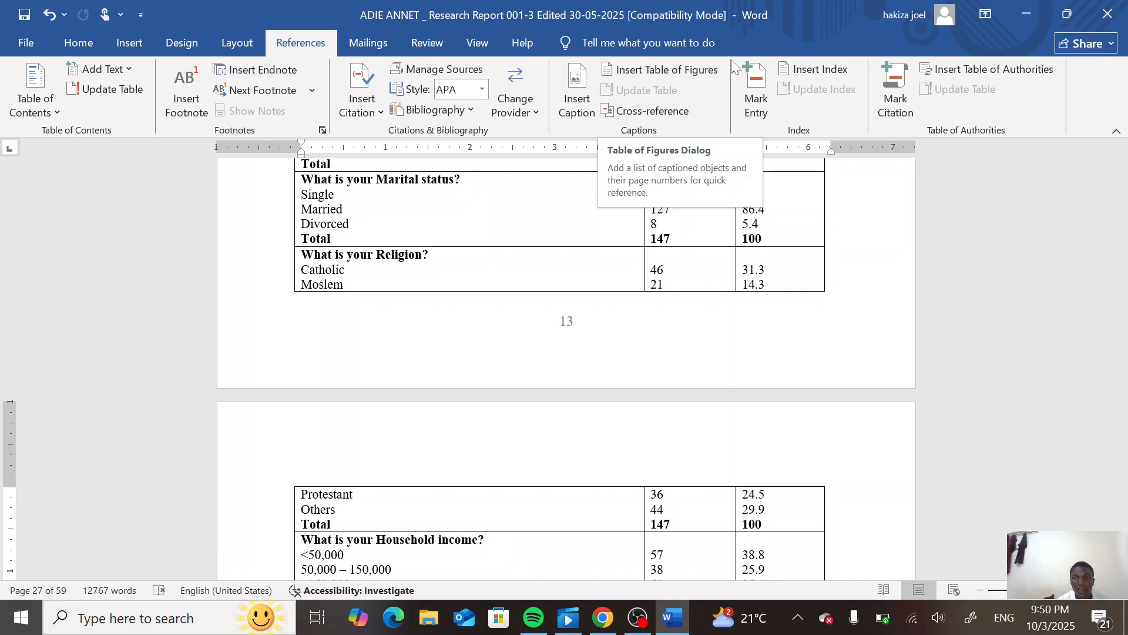
click(719, 72)
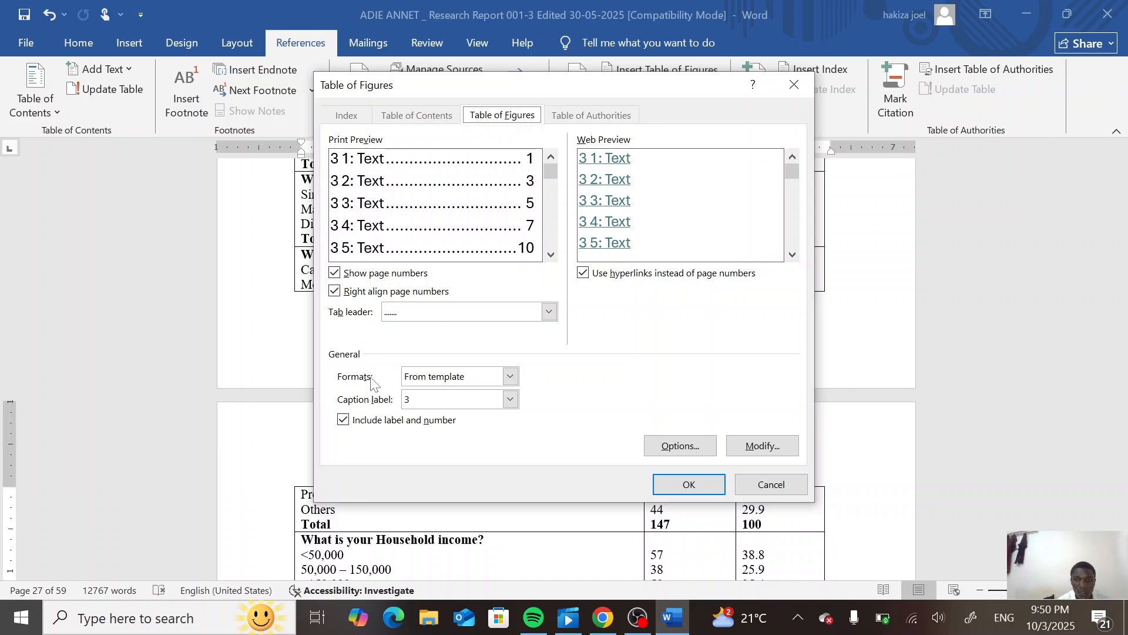
click(670, 442)
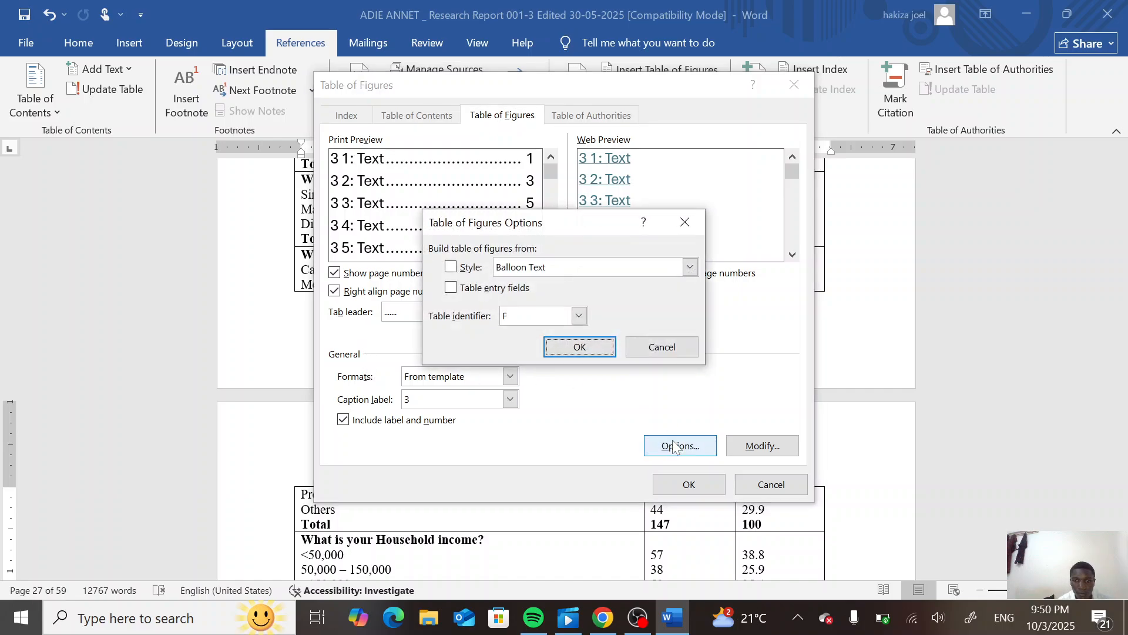
click(452, 288)
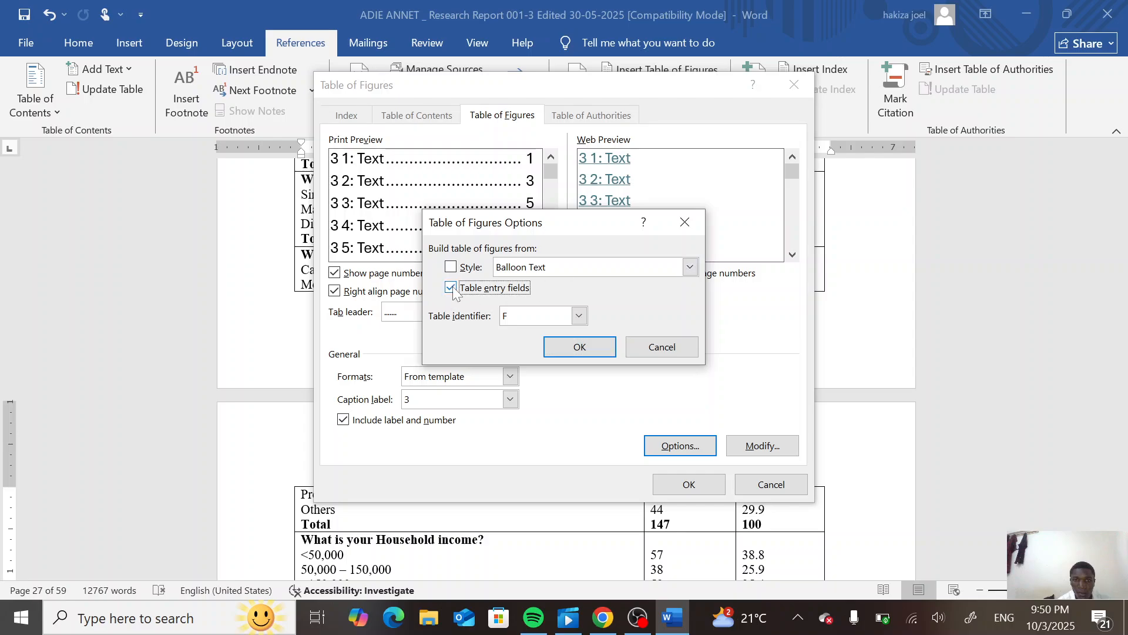
click(573, 347)
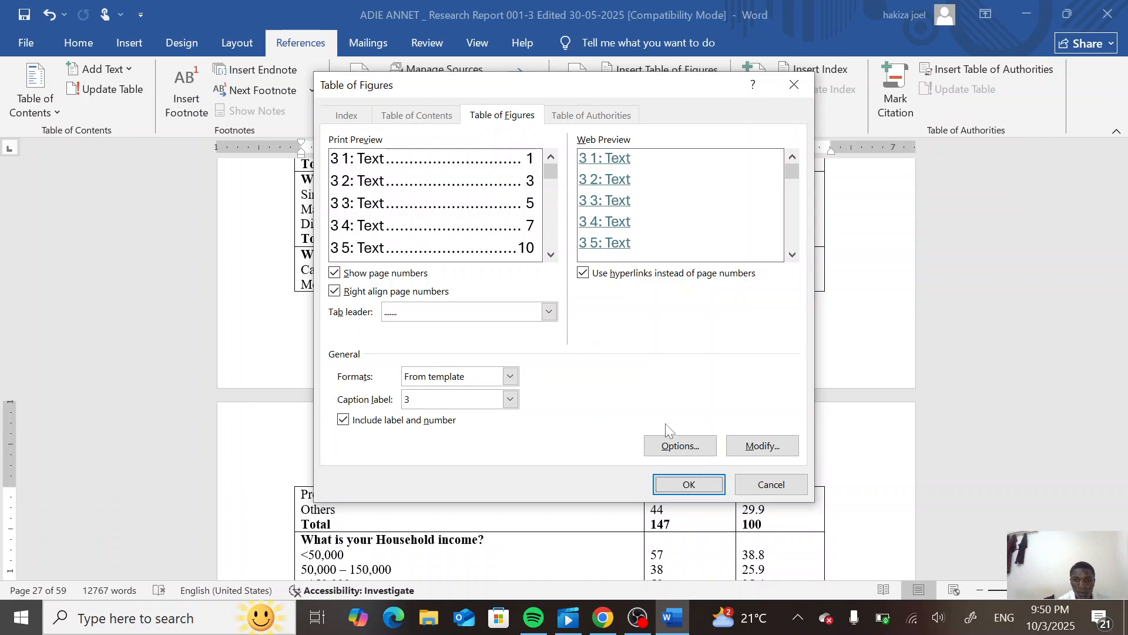
click(680, 487)
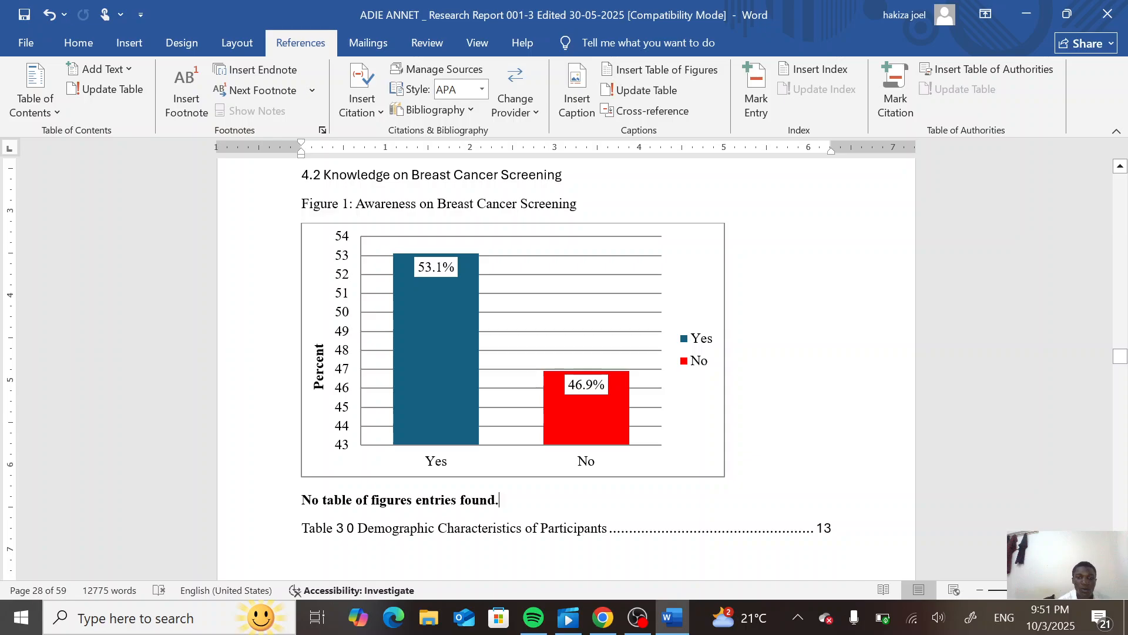
- Delete the leftover "No table of figures entries found." line above the new table of figures
key(shift+Home)
key(BackSpace)
key(BackSpace)
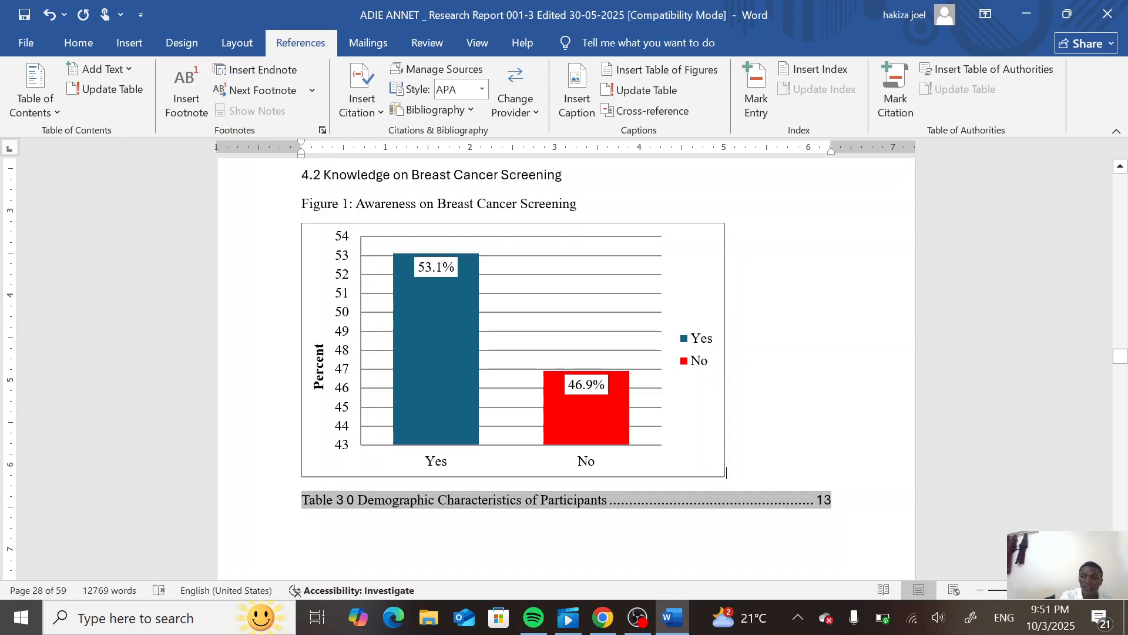
- Insert a page break between the awareness chart and the table of figures entry
click(128, 42)
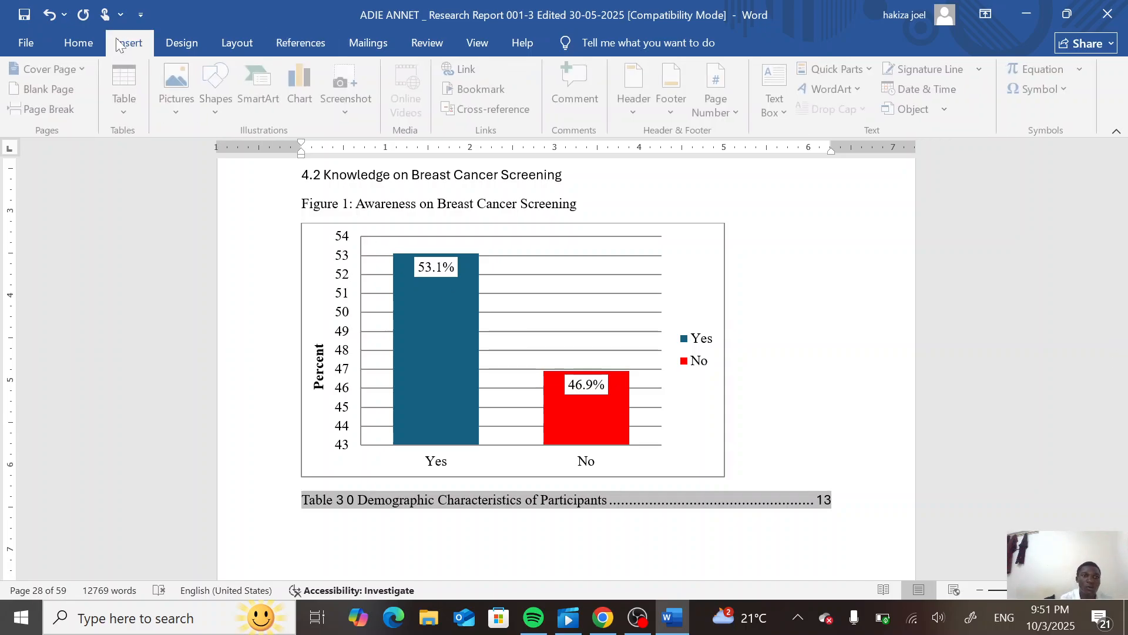
click(76, 106)
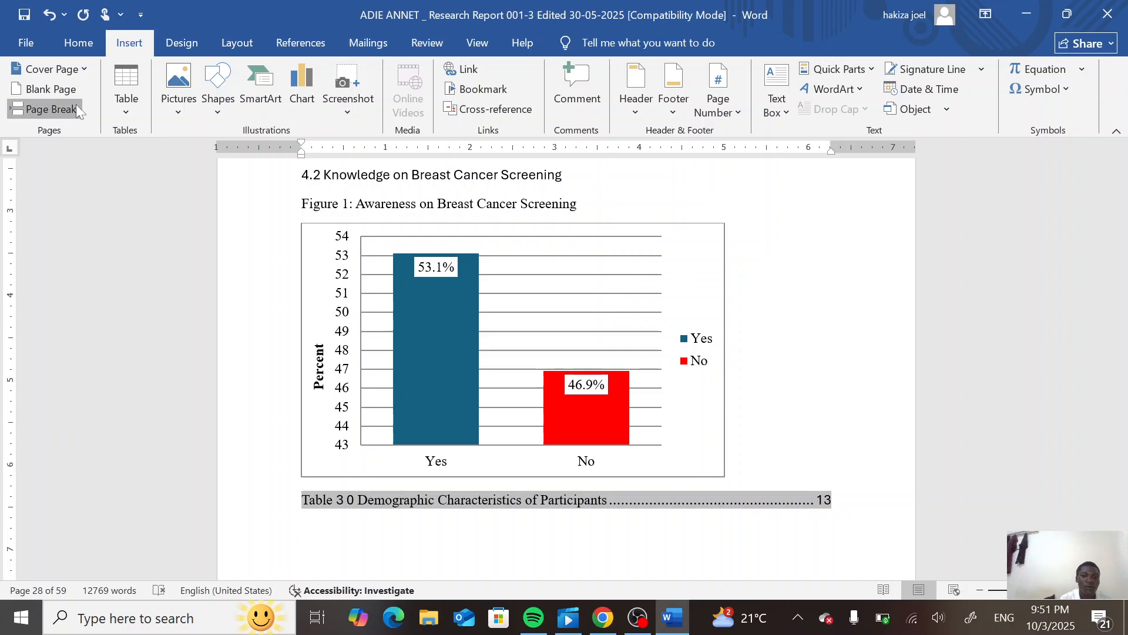
scroll(567, 353, down, 8)
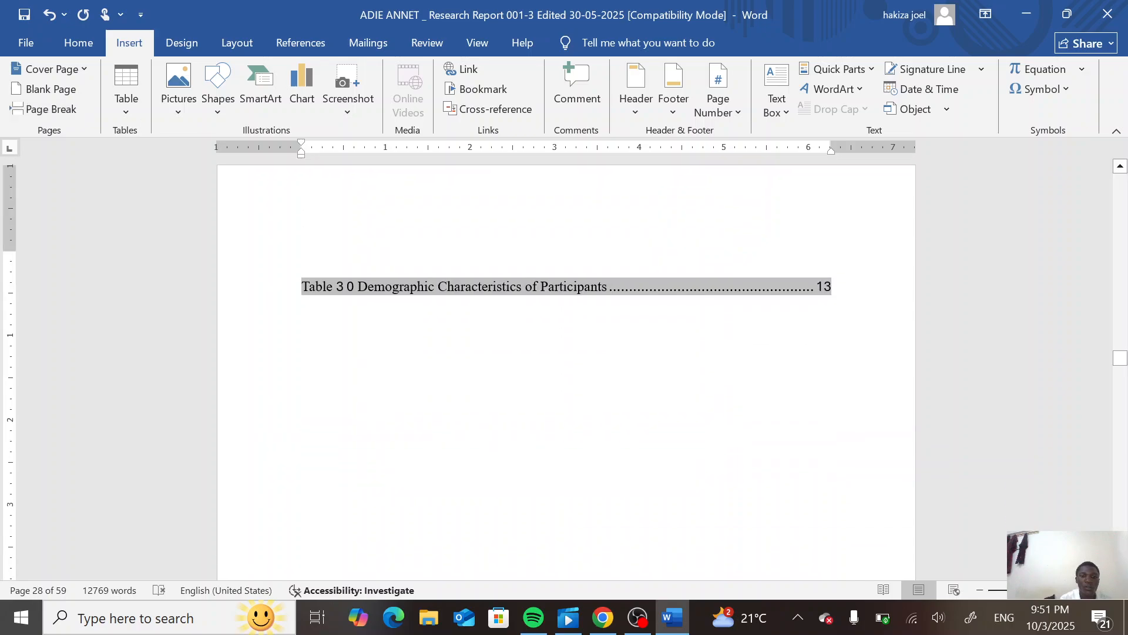
scroll(566, 353, up, 3)
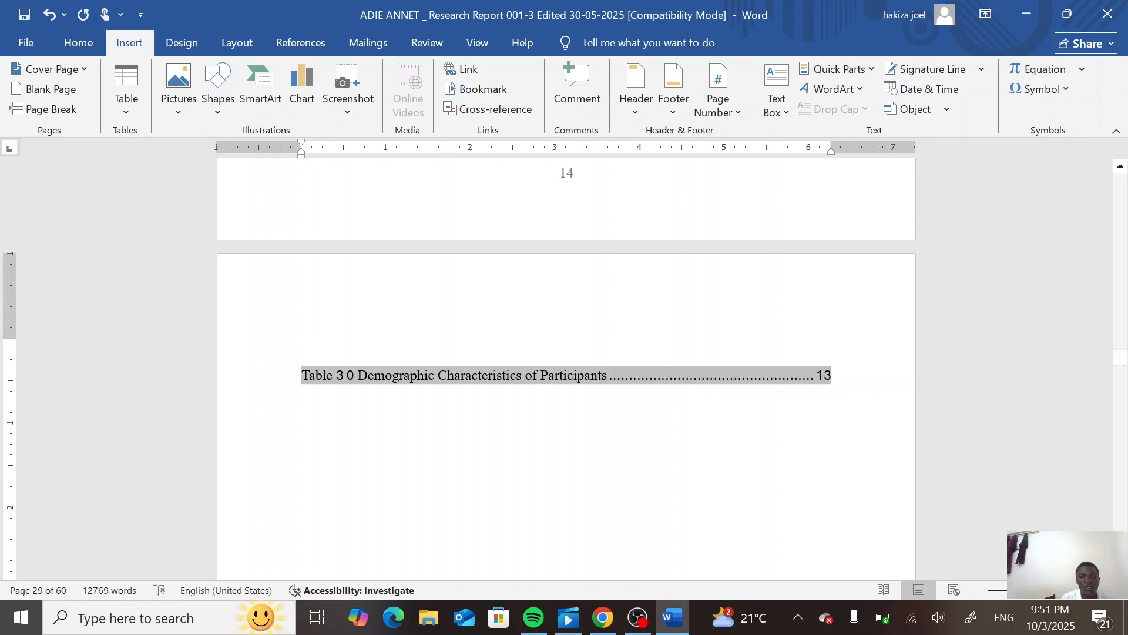
click(271, 382)
click(176, 392)
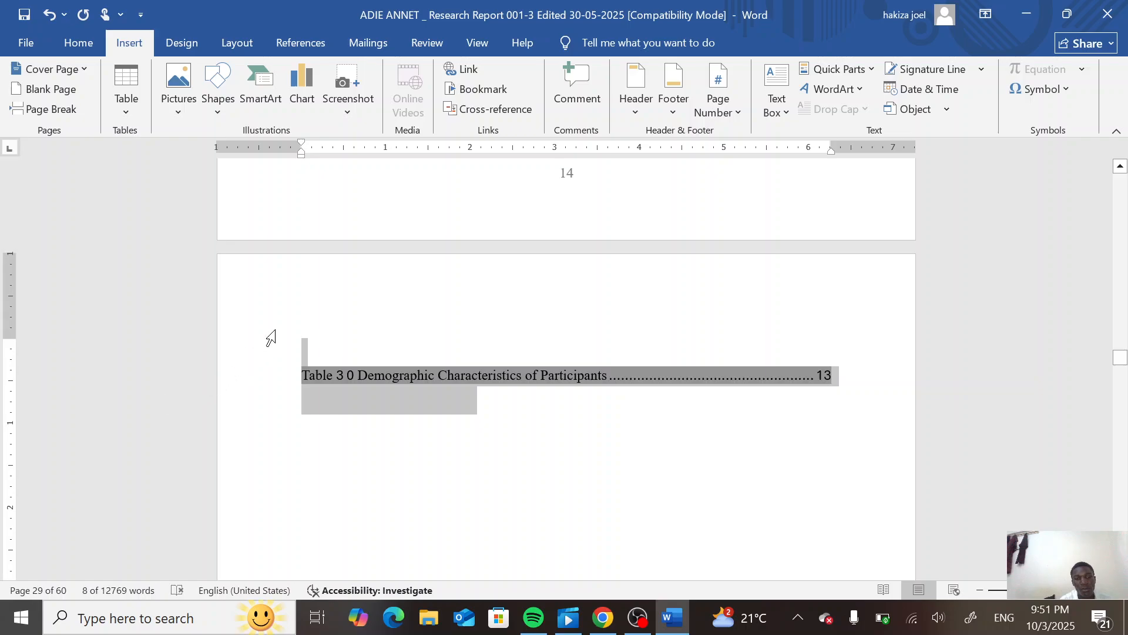
click(286, 306)
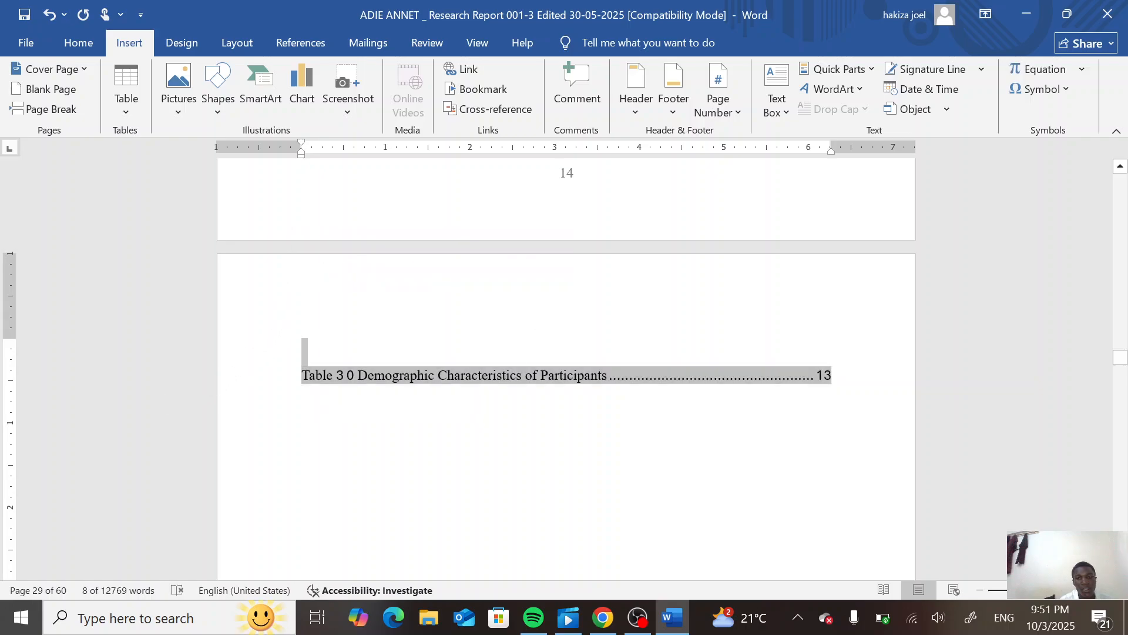
click(302, 346)
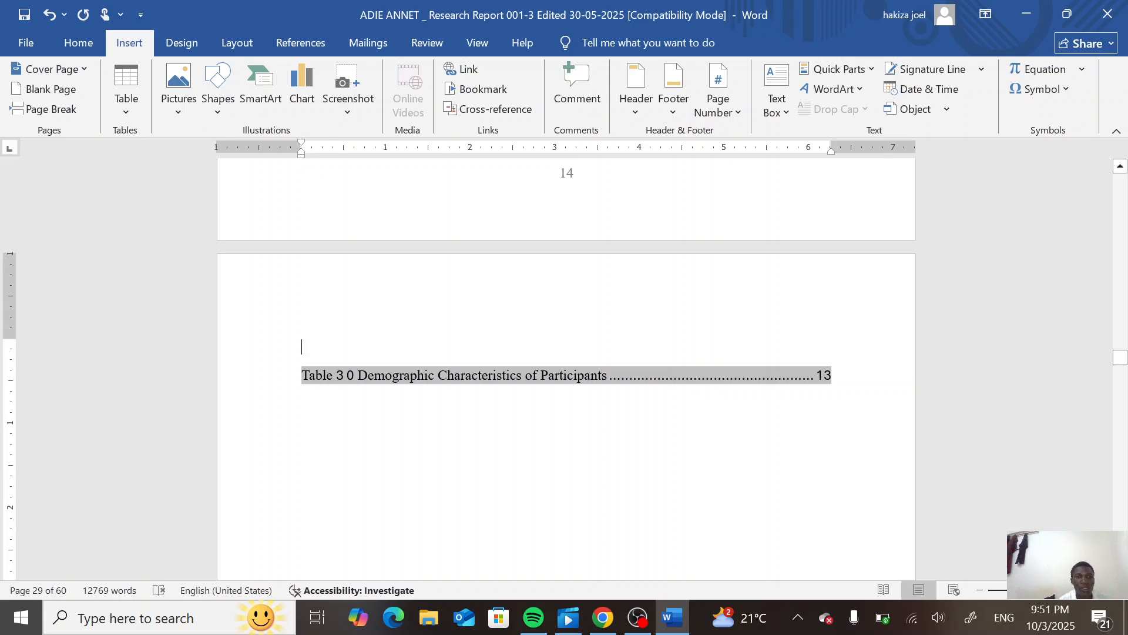
- Delete the "1:" numbering from the Figure 1 awareness chart title
scroll(566, 365, up, 10)
scroll(566, 364, up, 5)
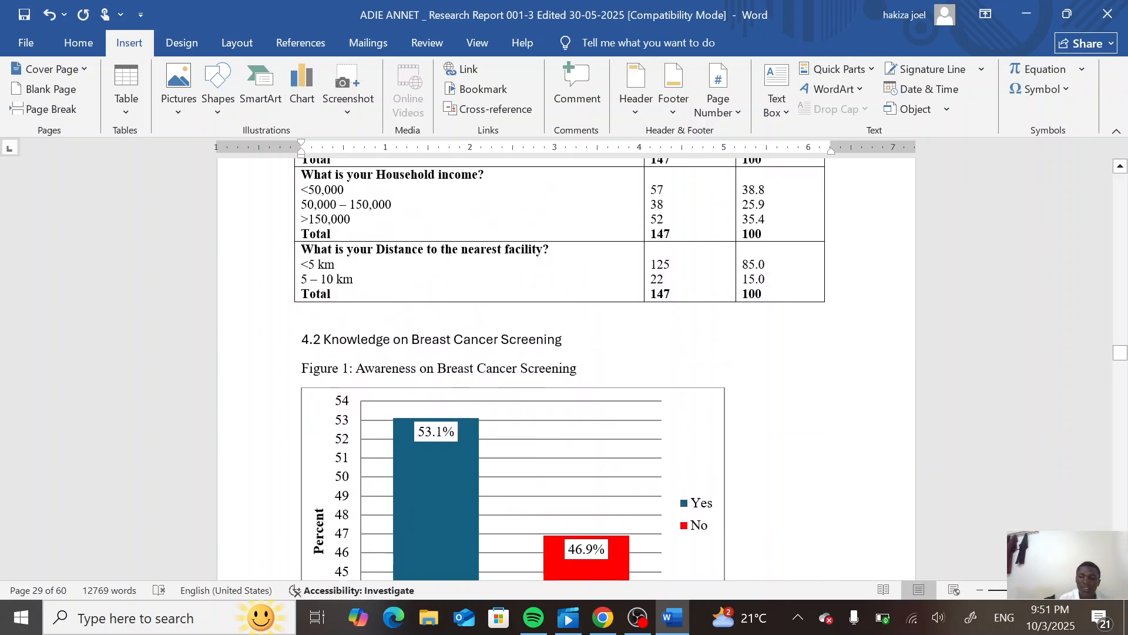
key(Up)
key(Up)
key(Up)
key(Up)
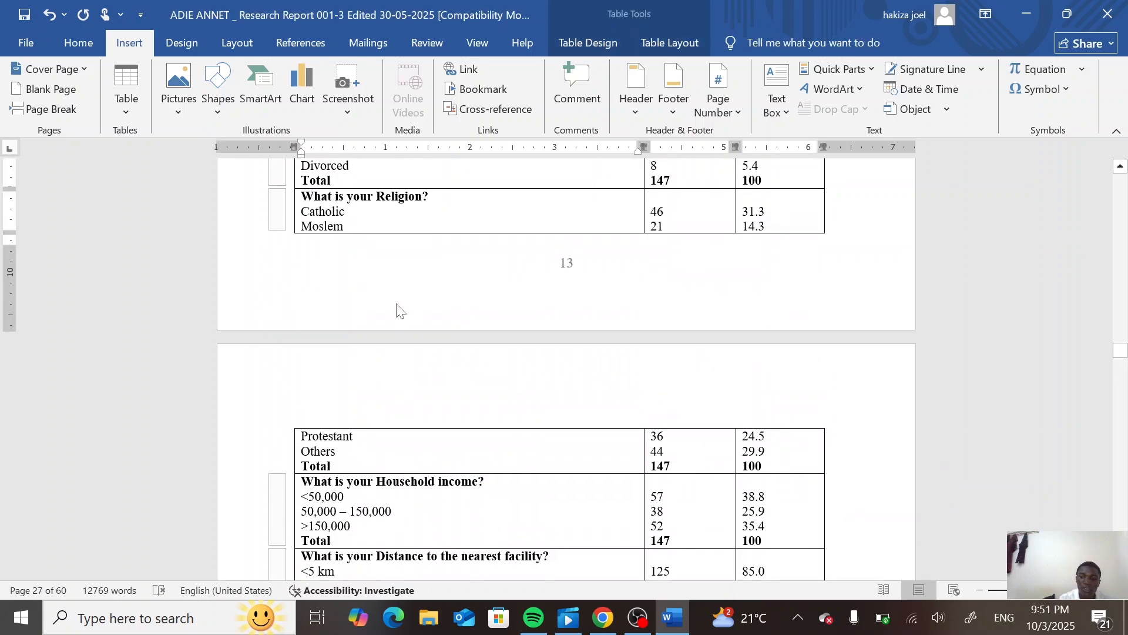
scroll(398, 310, down, 7)
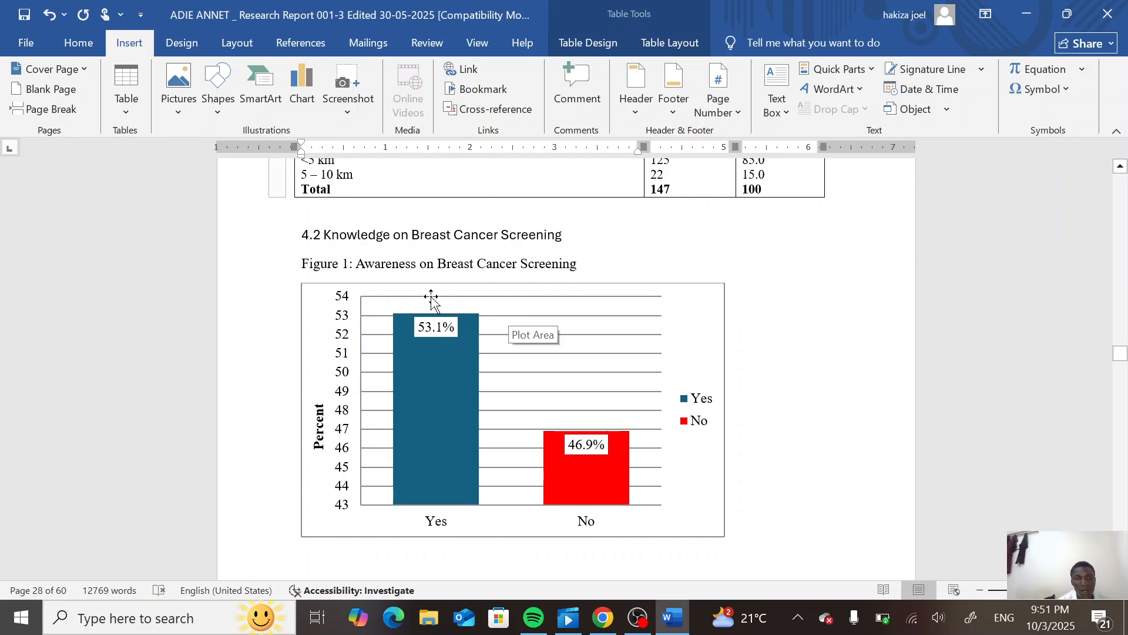
click(353, 263)
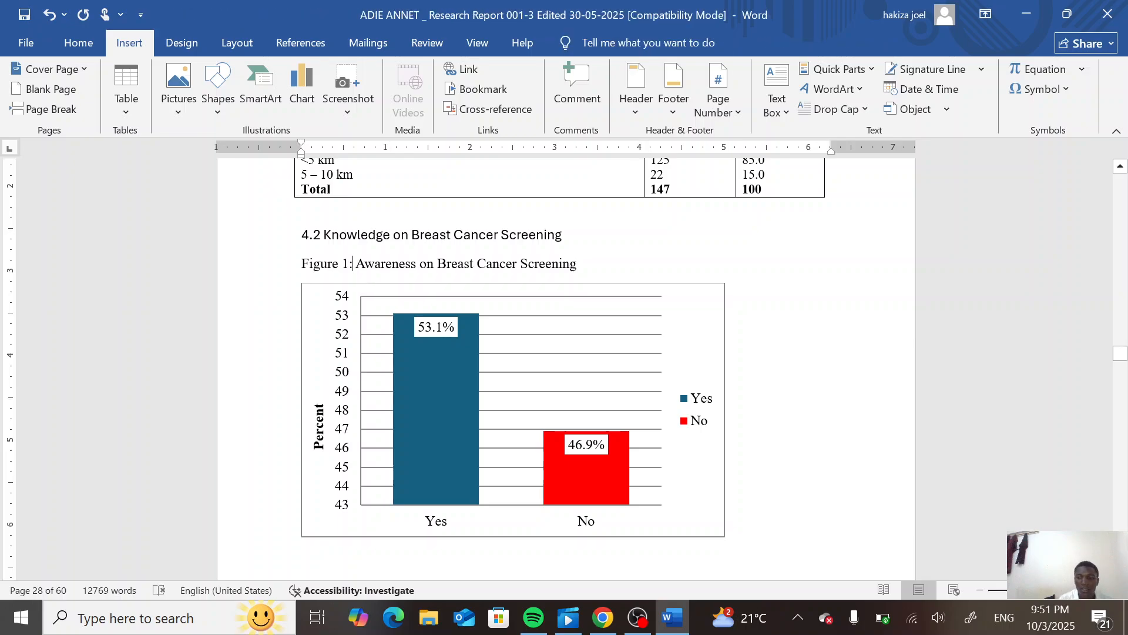
key(BackSpace)
key(BackSpace)
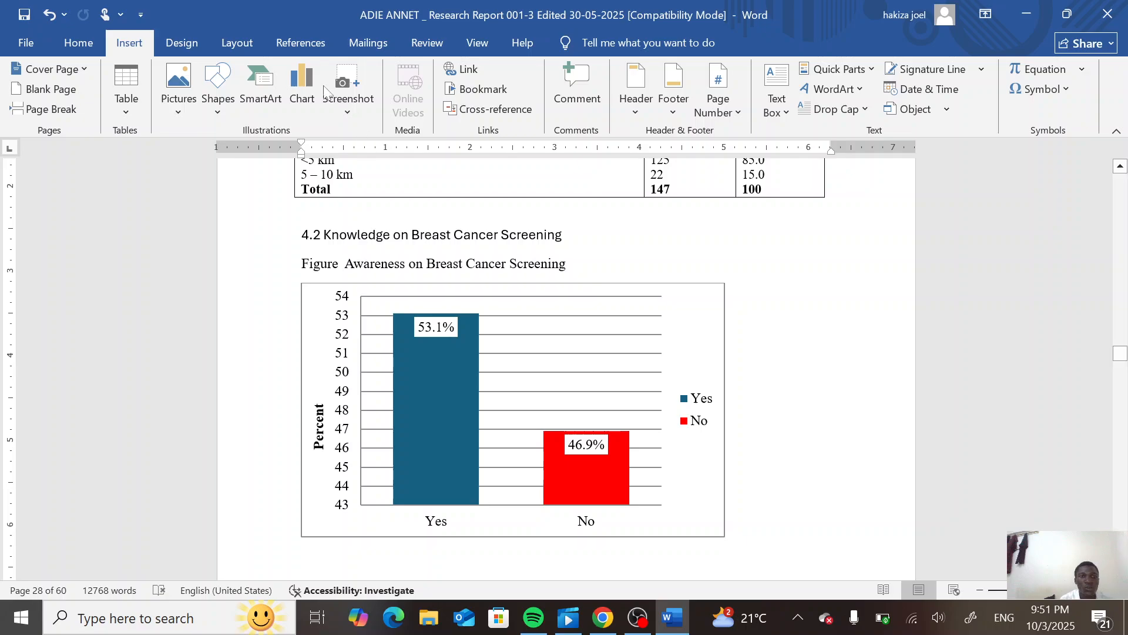
- Insert a caption with a new label "3" at the awareness chart's figure title
click(302, 43)
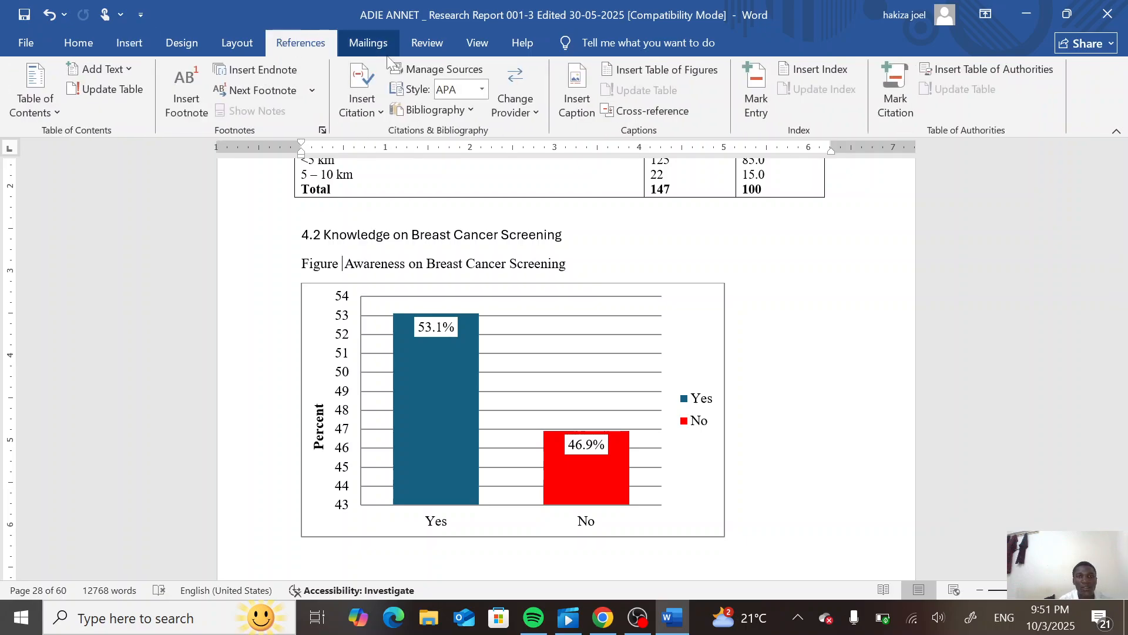
click(579, 108)
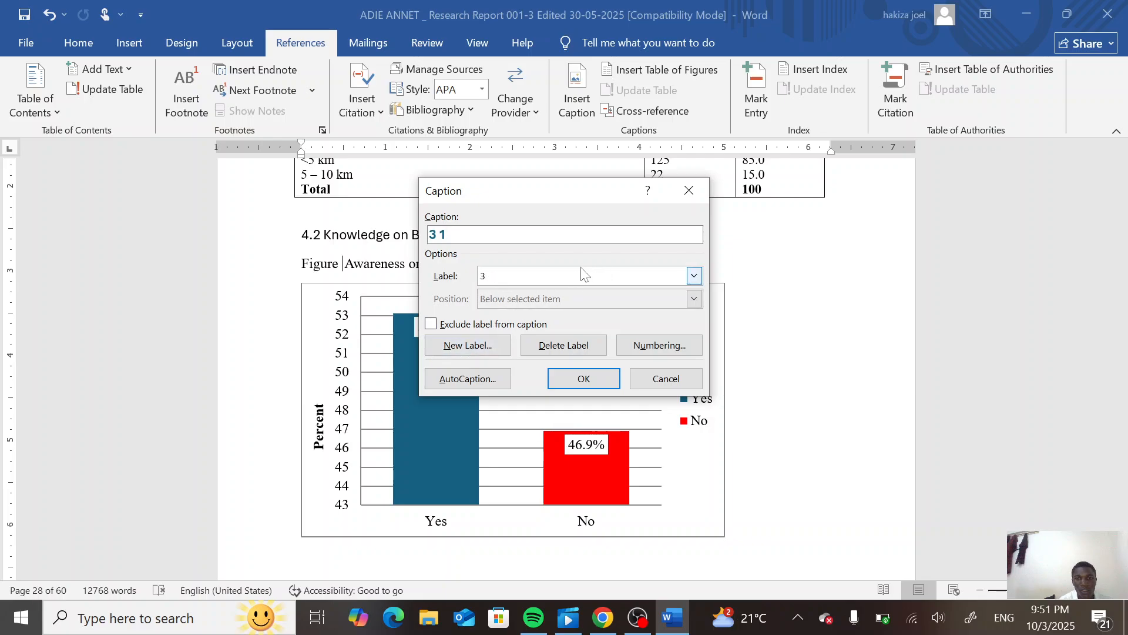
click(476, 346)
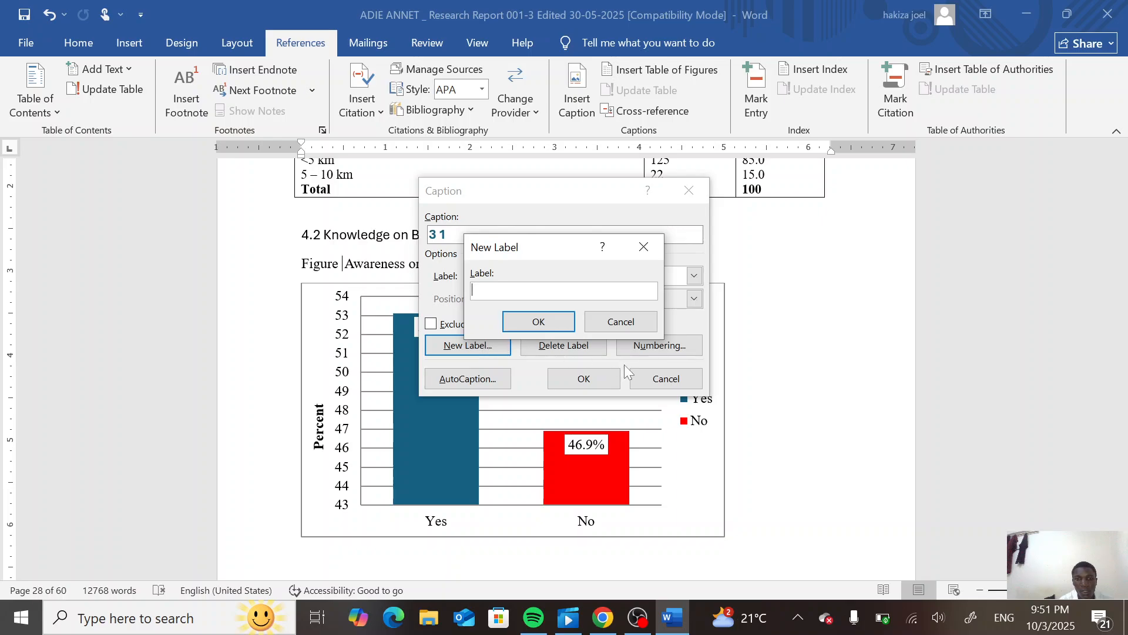
click(643, 246)
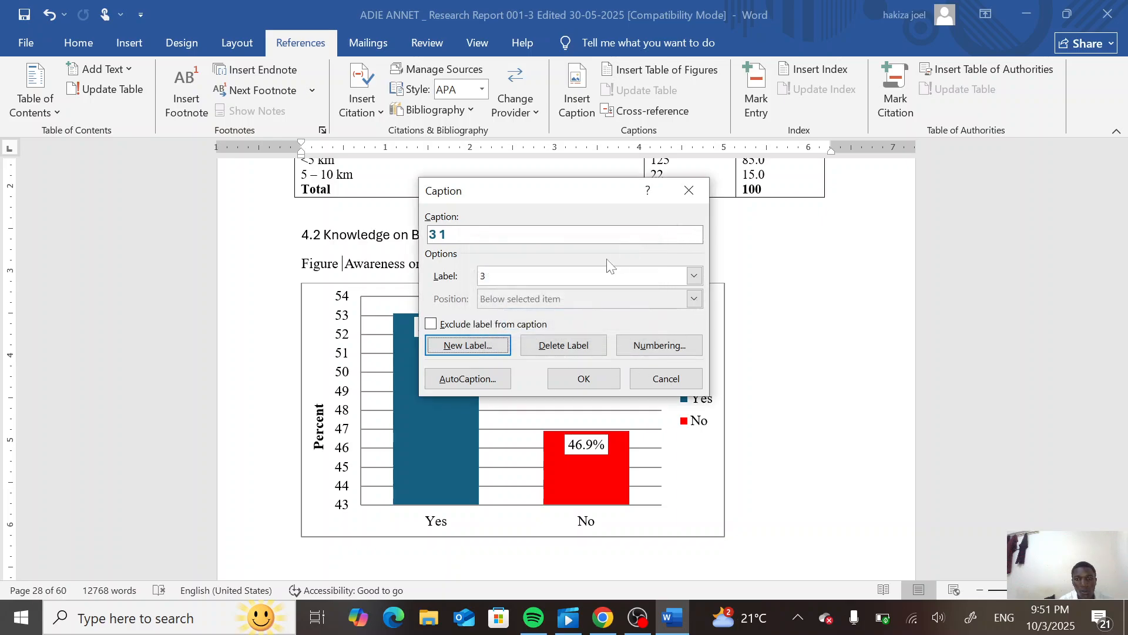
click(694, 276)
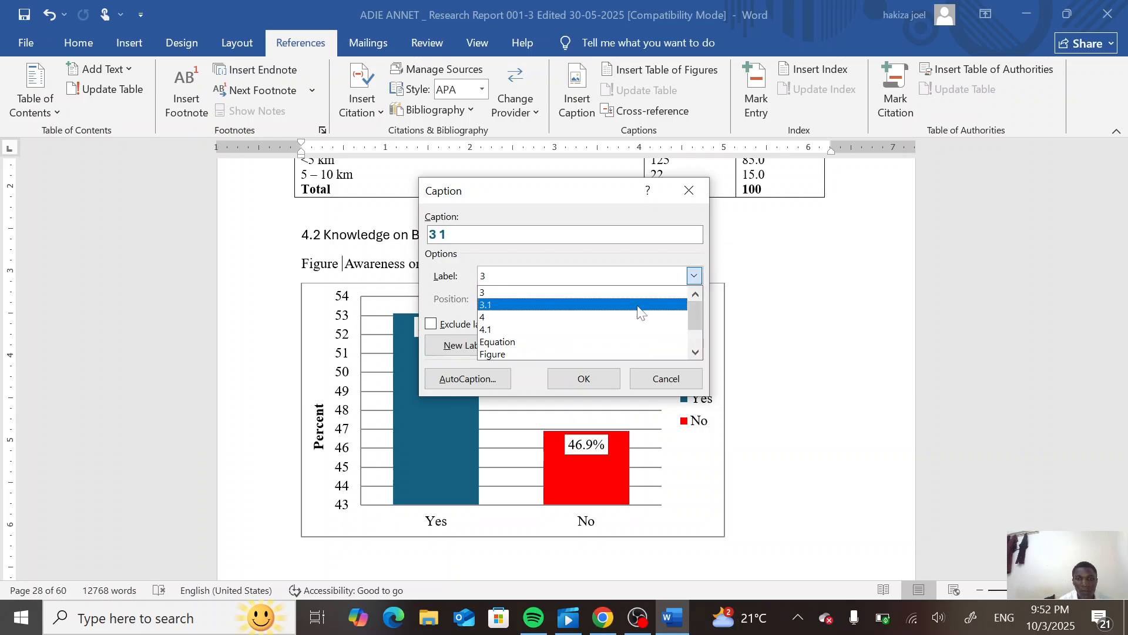
click(516, 352)
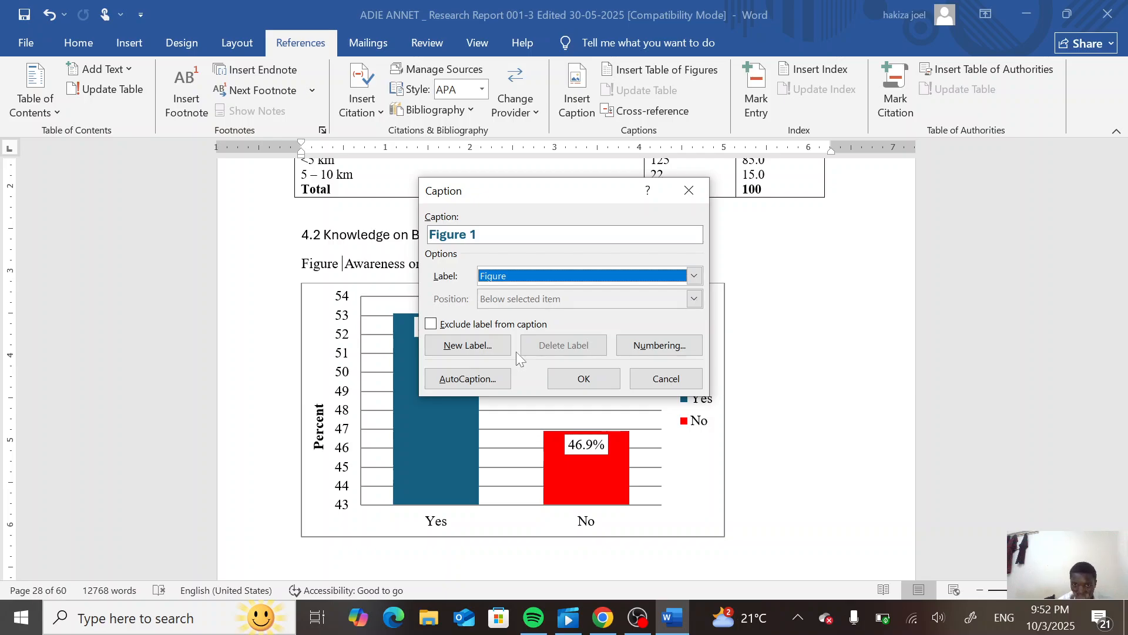
click(491, 347)
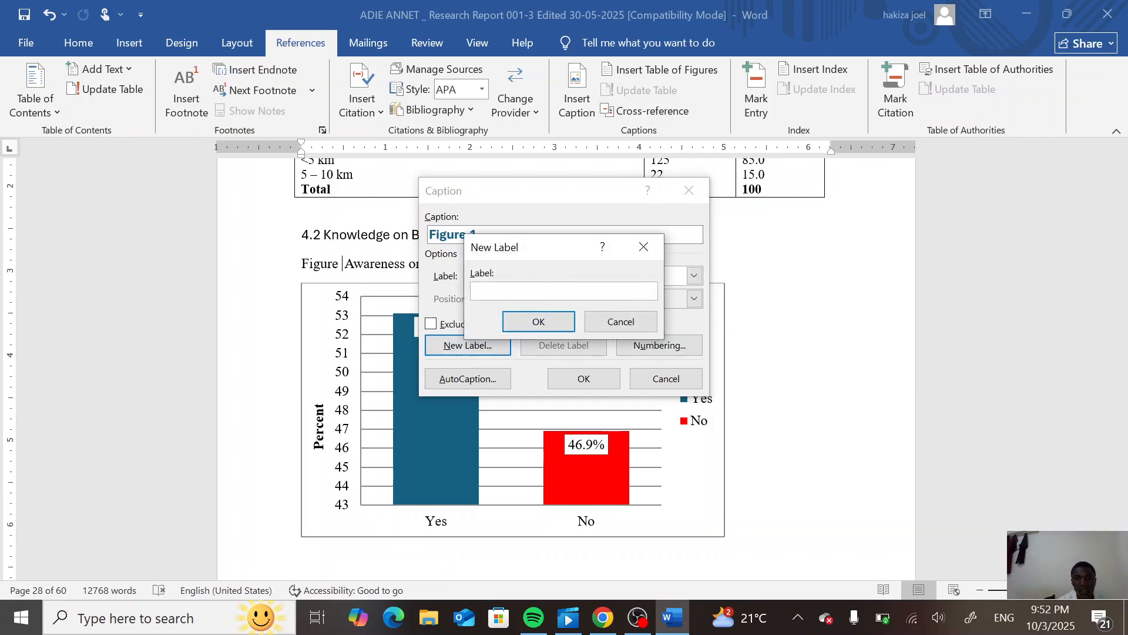
text(3)
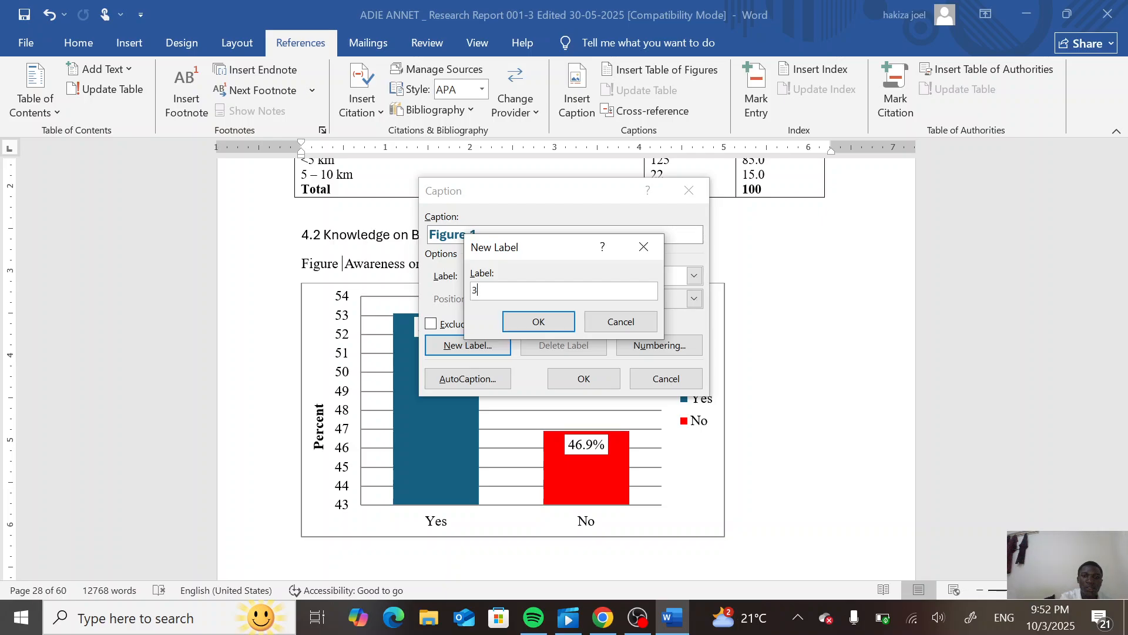
click(556, 315)
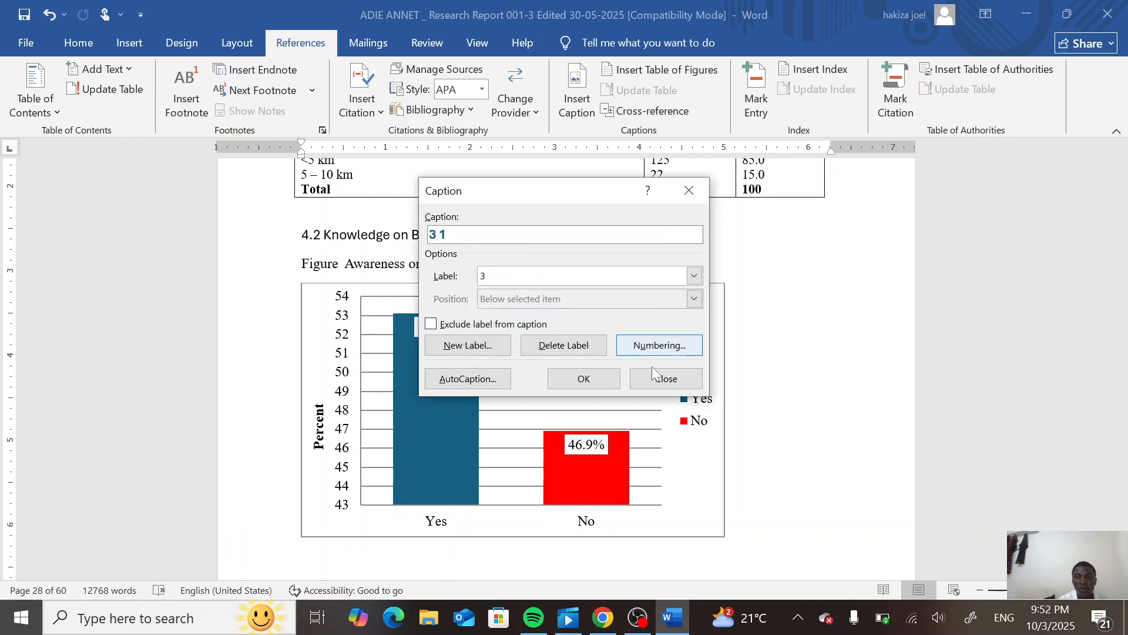
click(584, 379)
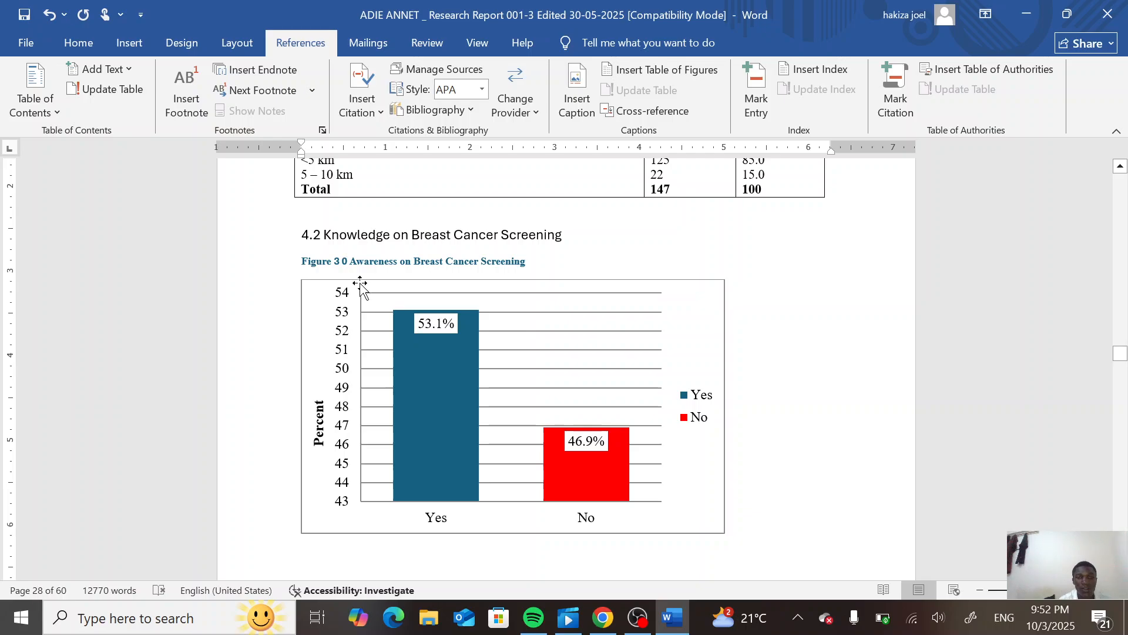
- Insert a page break at the table of figures entry below the awareness chart
scroll(362, 317, down, 3)
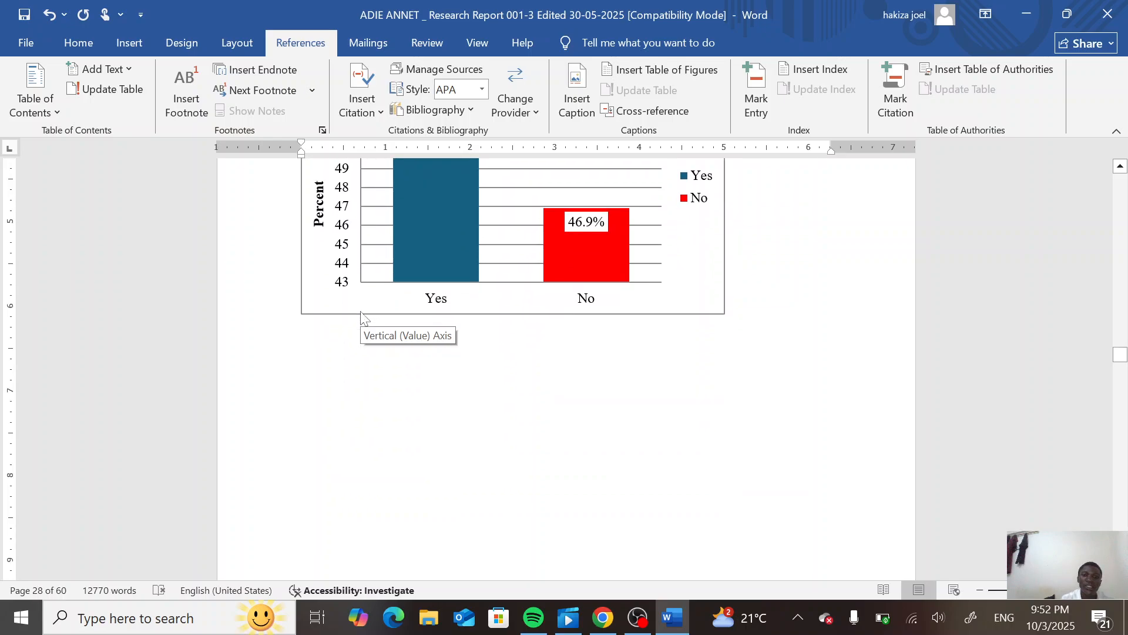
scroll(362, 317, down, 8)
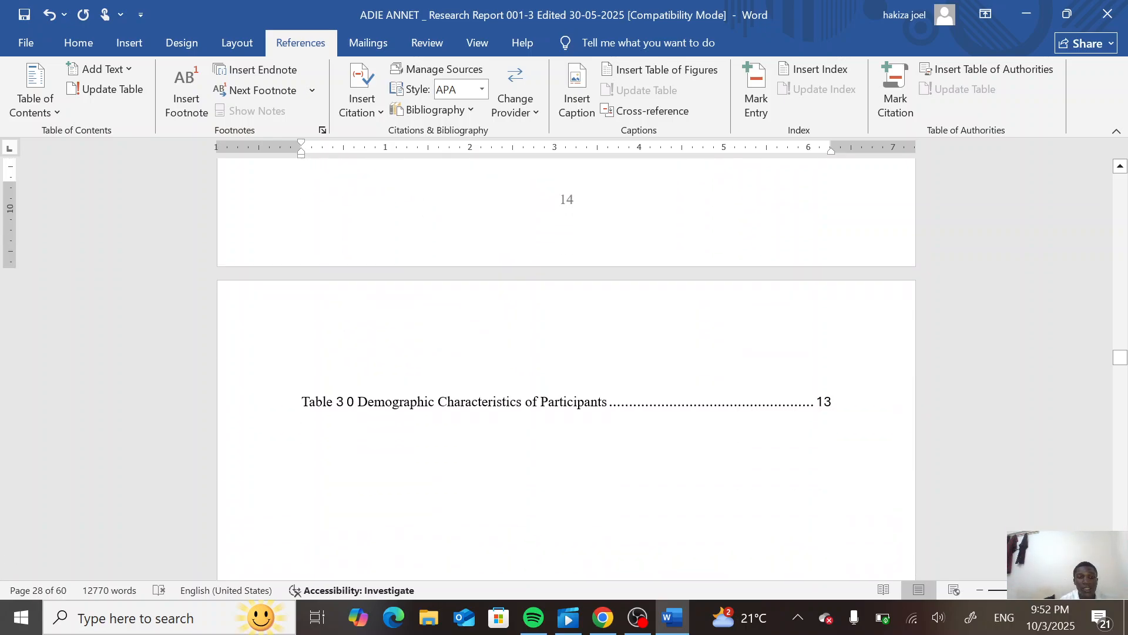
scroll(566, 365, down, 2)
scroll(566, 364, down, 2)
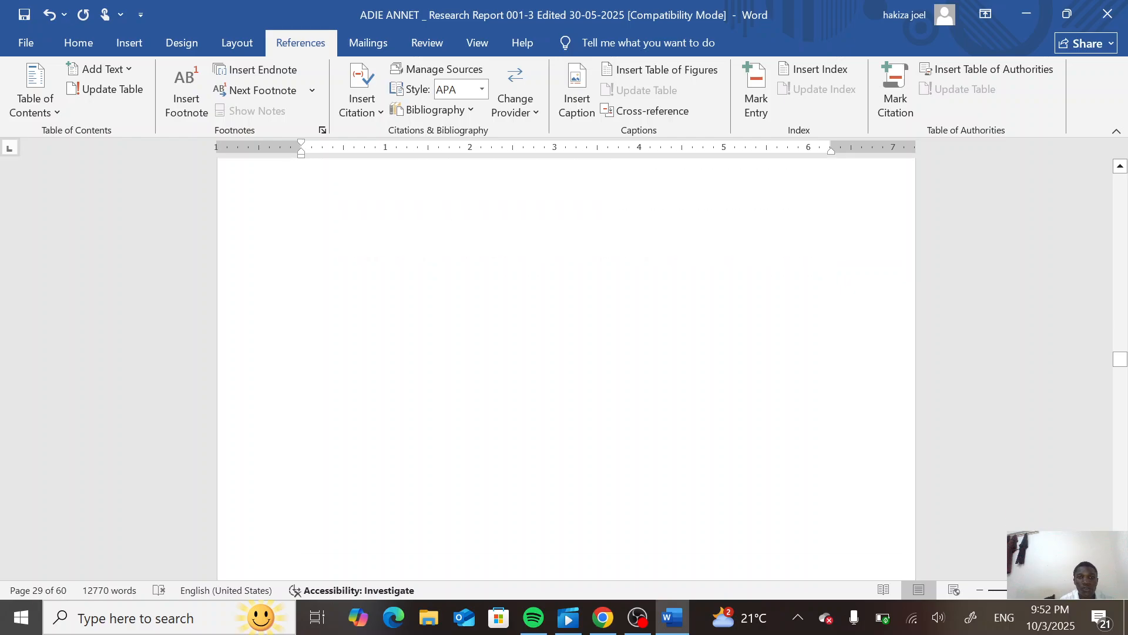
scroll(566, 364, up, 2)
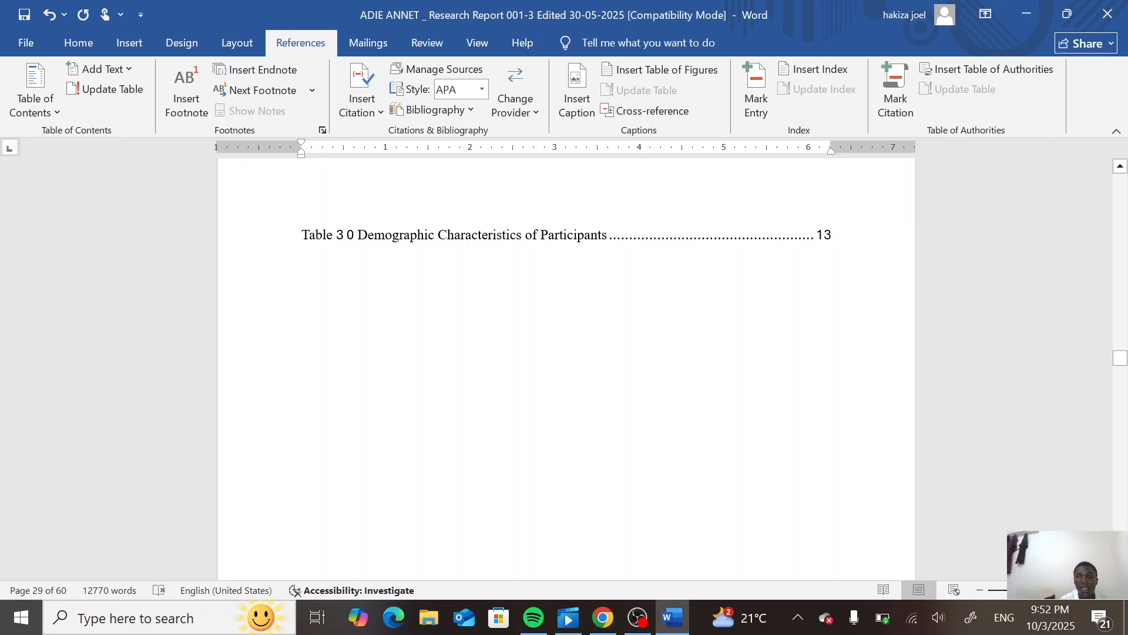
click(831, 235)
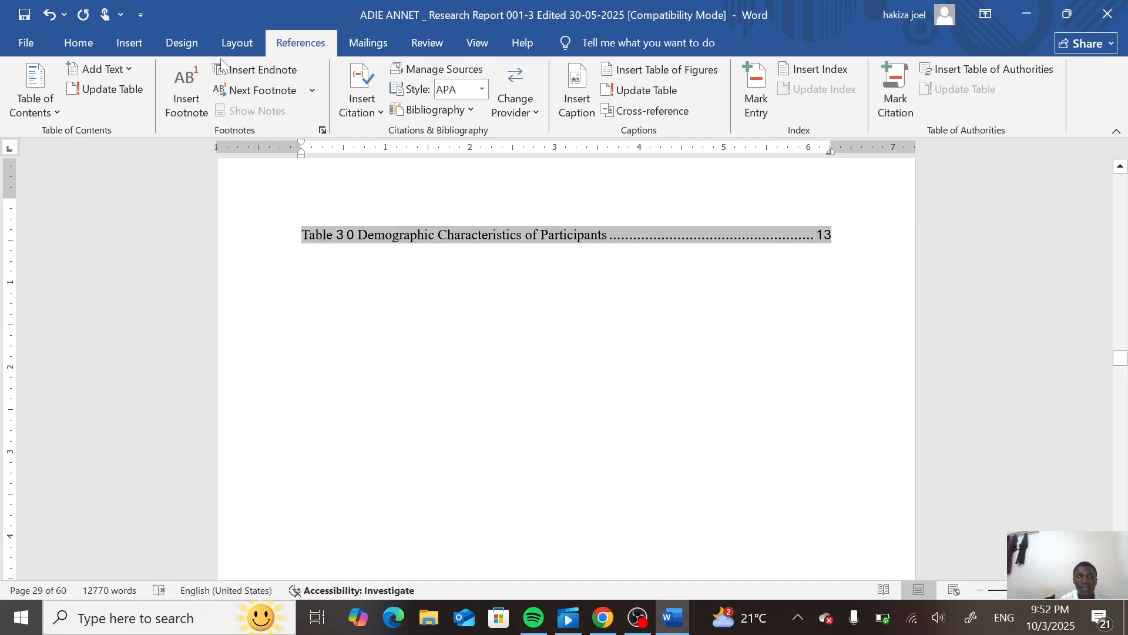
click(130, 42)
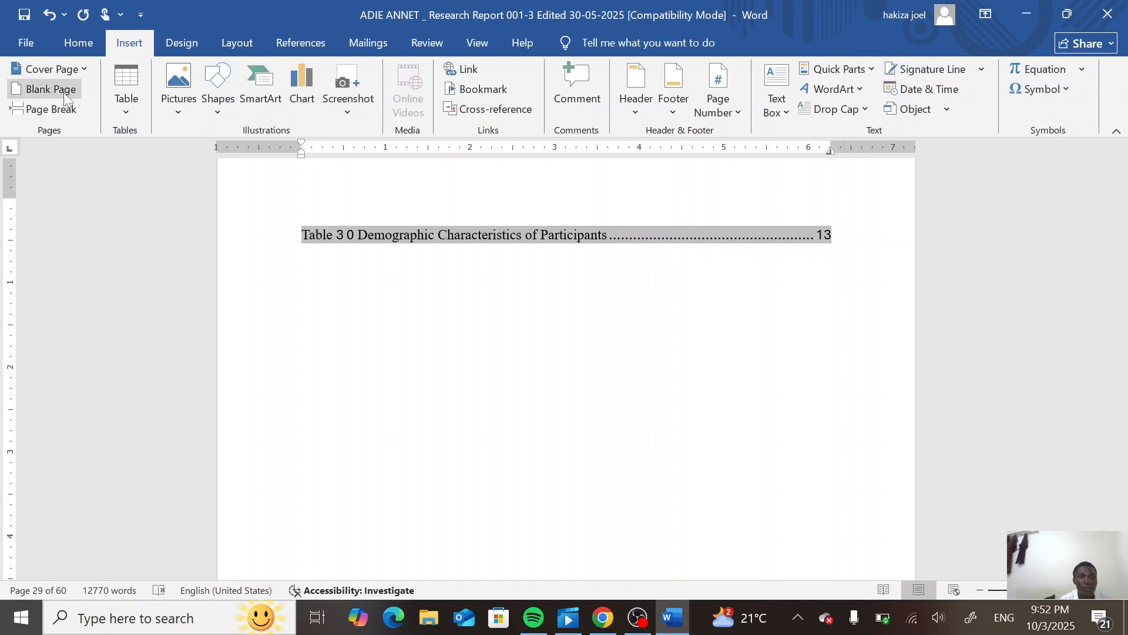
click(51, 108)
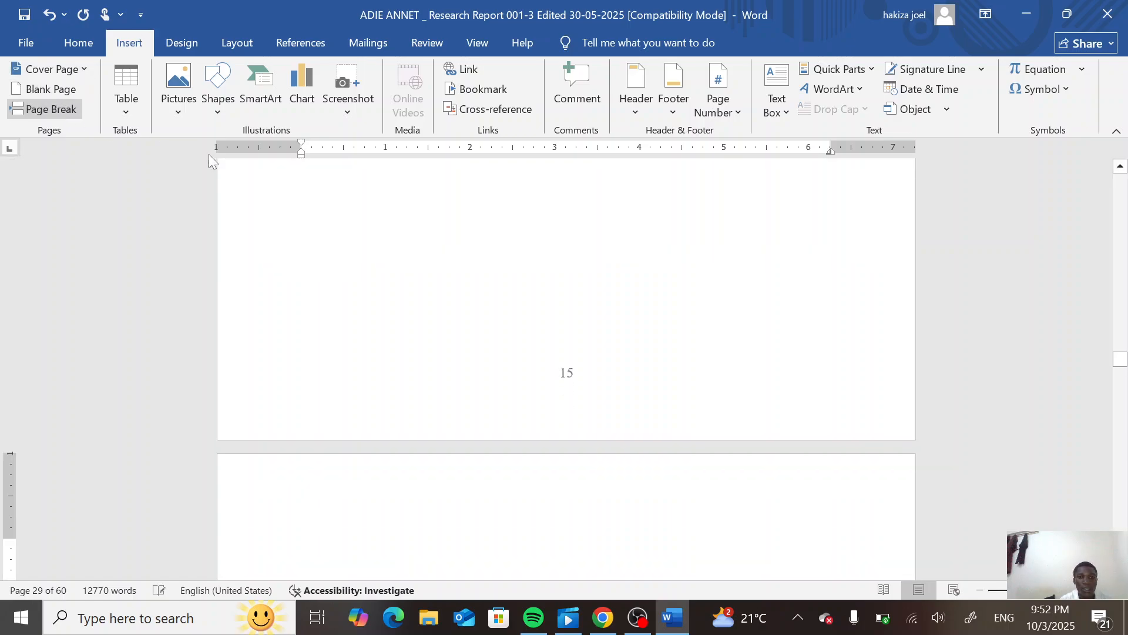
- Rebuild the table of figures with caption label 3, replacing the selected table of figures
click(311, 50)
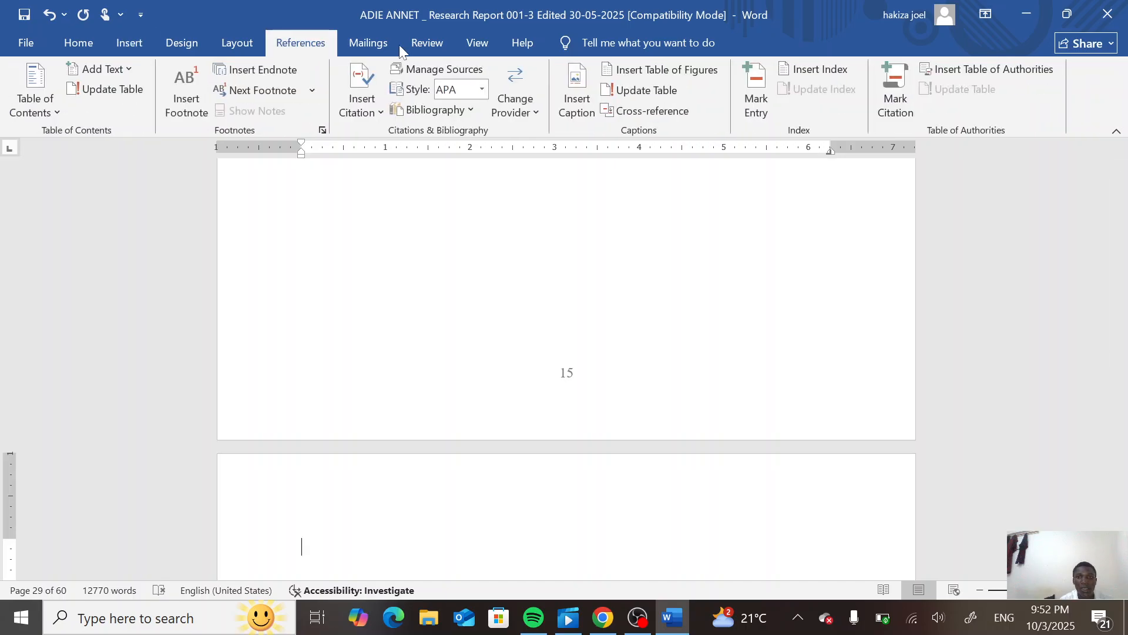
click(668, 68)
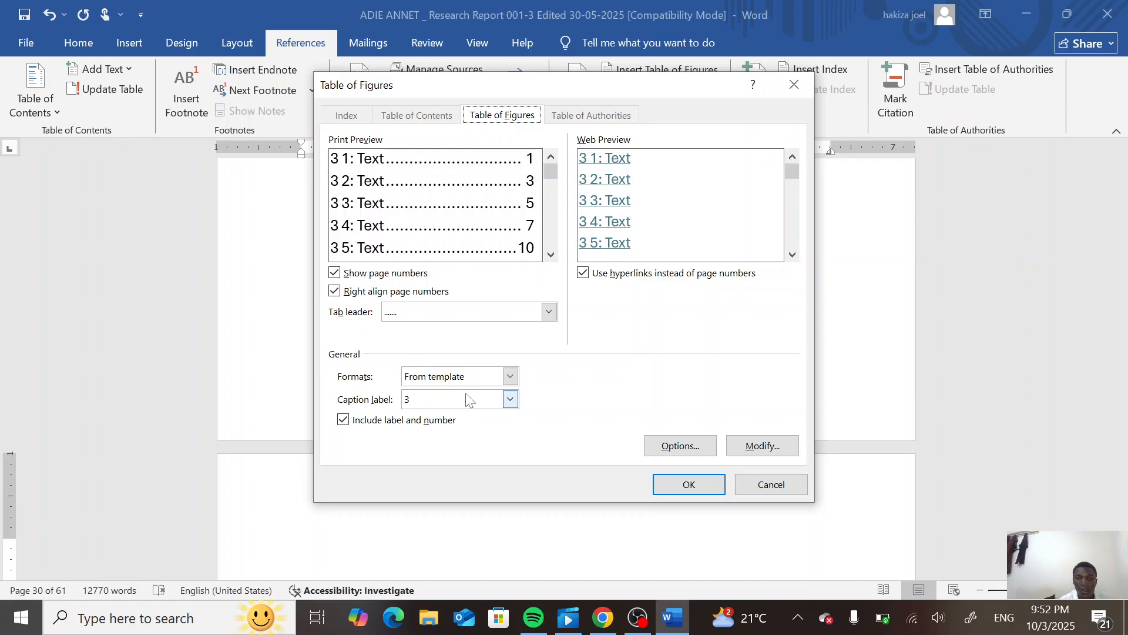
click(686, 484)
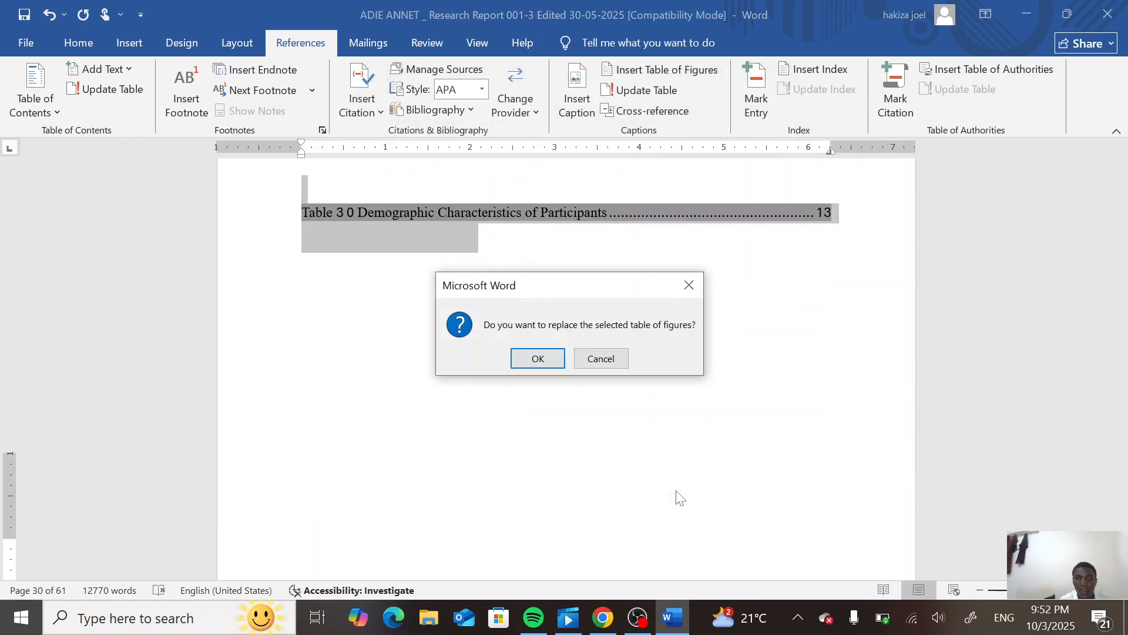
click(556, 356)
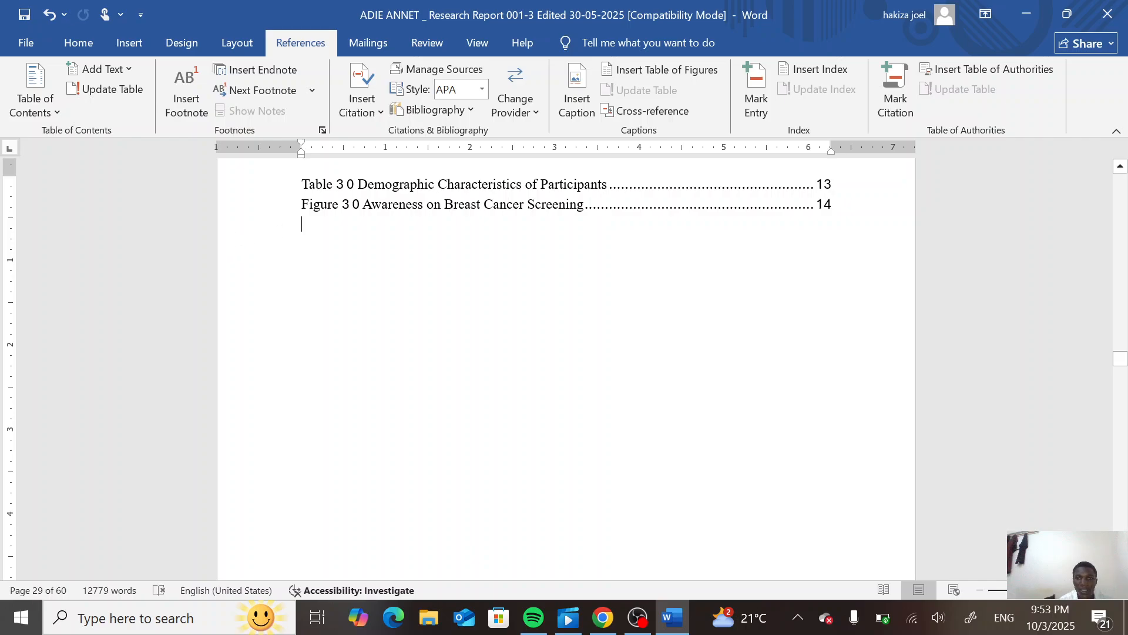
- Insert a page break within the table of figures, between the table entry and the figure entry
click(832, 184)
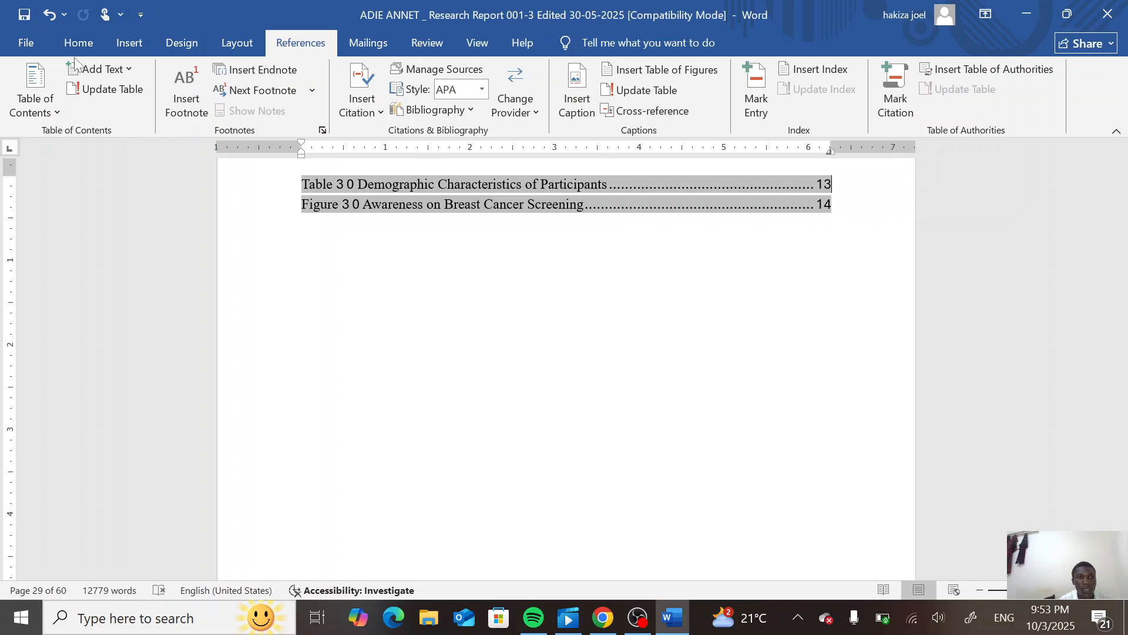
click(125, 47)
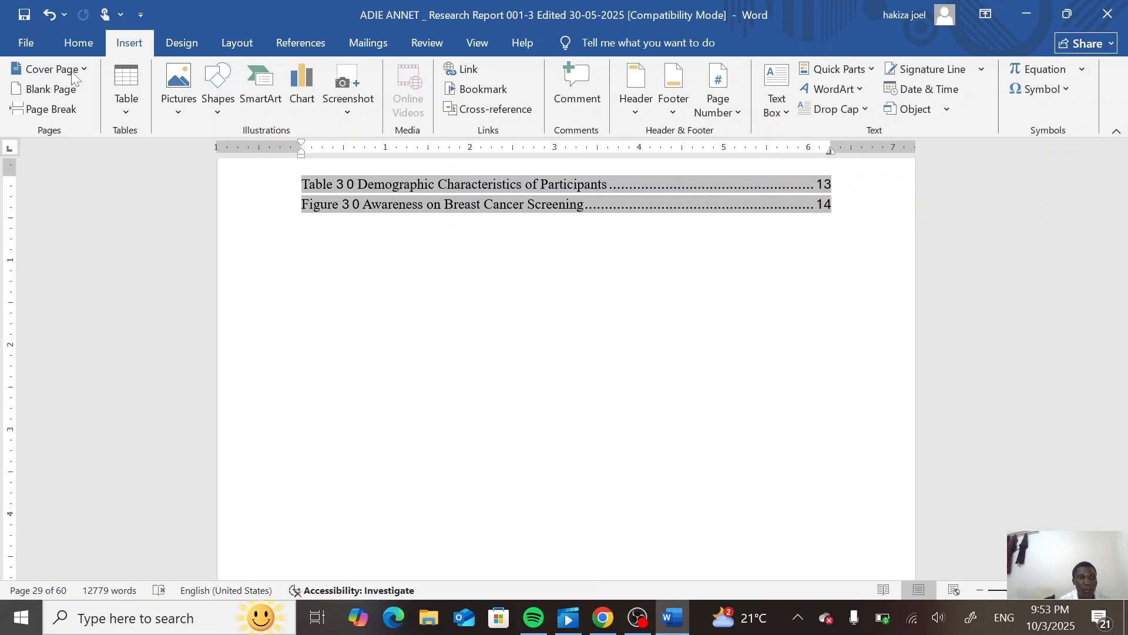
click(58, 110)
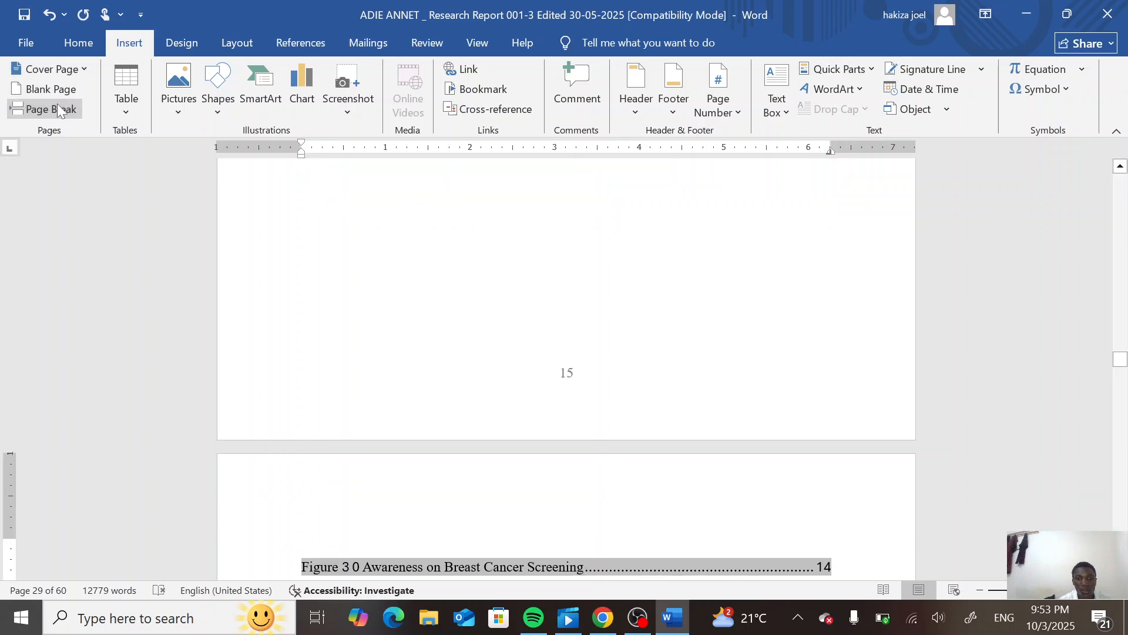
- Scroll through the following pages to review where the table of figures entries fall
scroll(57, 104, down, 2)
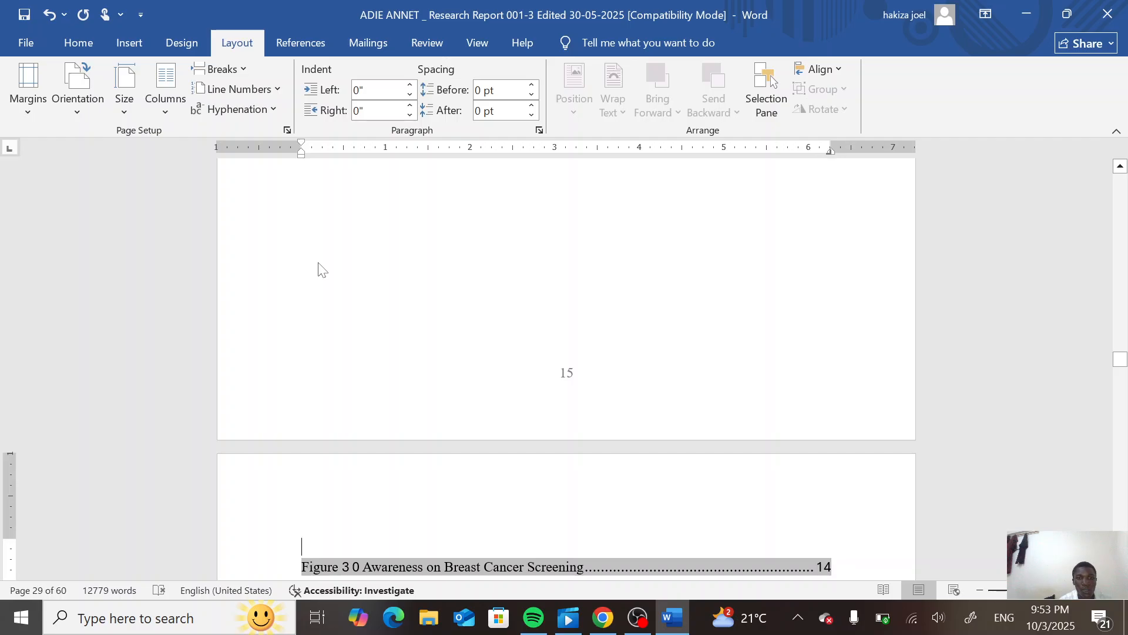
scroll(414, 300, up, 2)
click(414, 300)
scroll(414, 300, down, 4)
scroll(566, 368, down, 3)
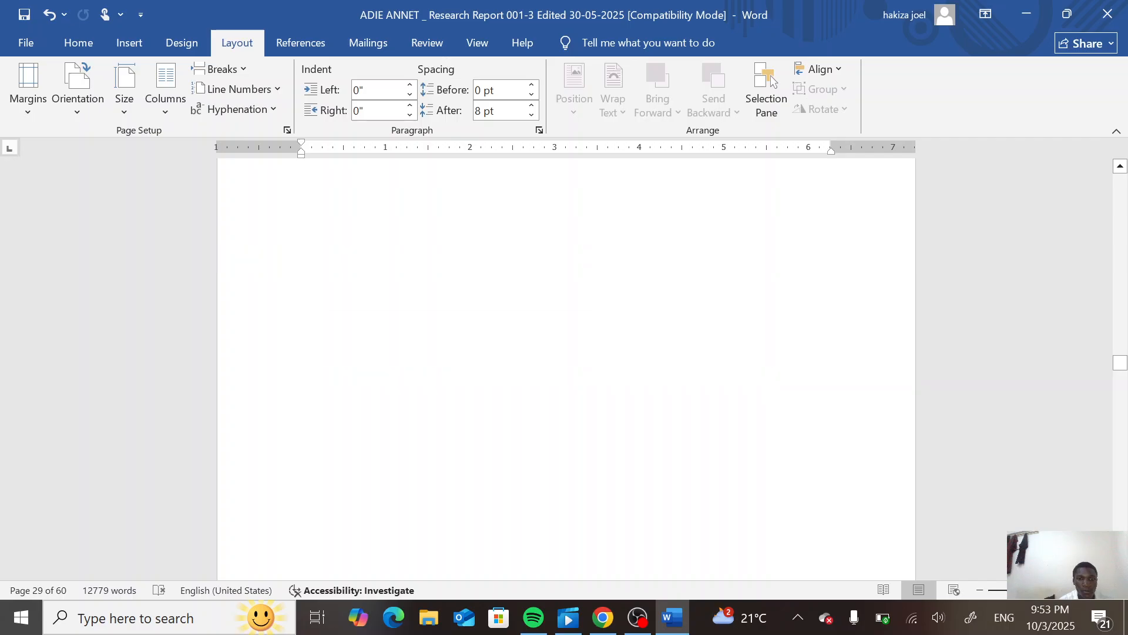
scroll(567, 369, up, 10)
scroll(414, 300, down, 9)
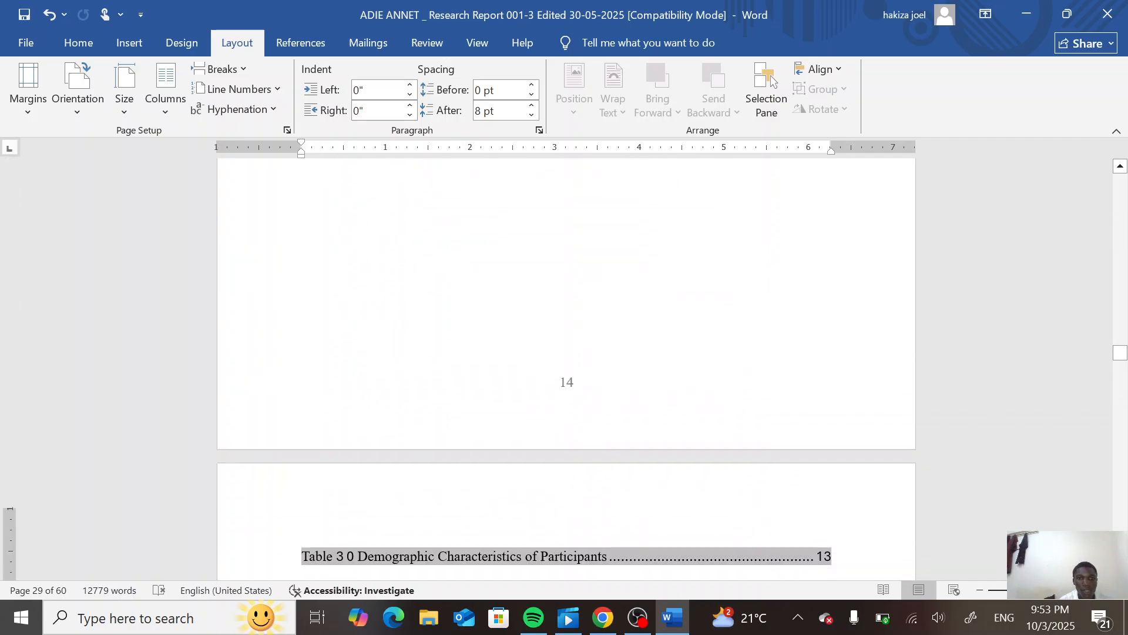
scroll(414, 300, down, 10)
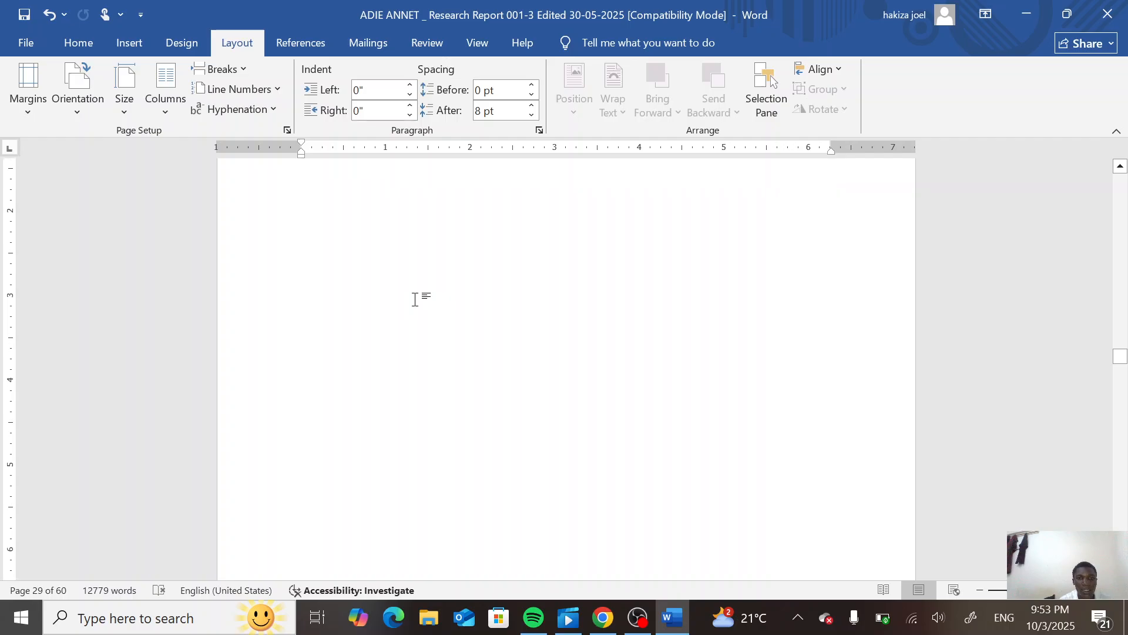
scroll(415, 304, down, 10)
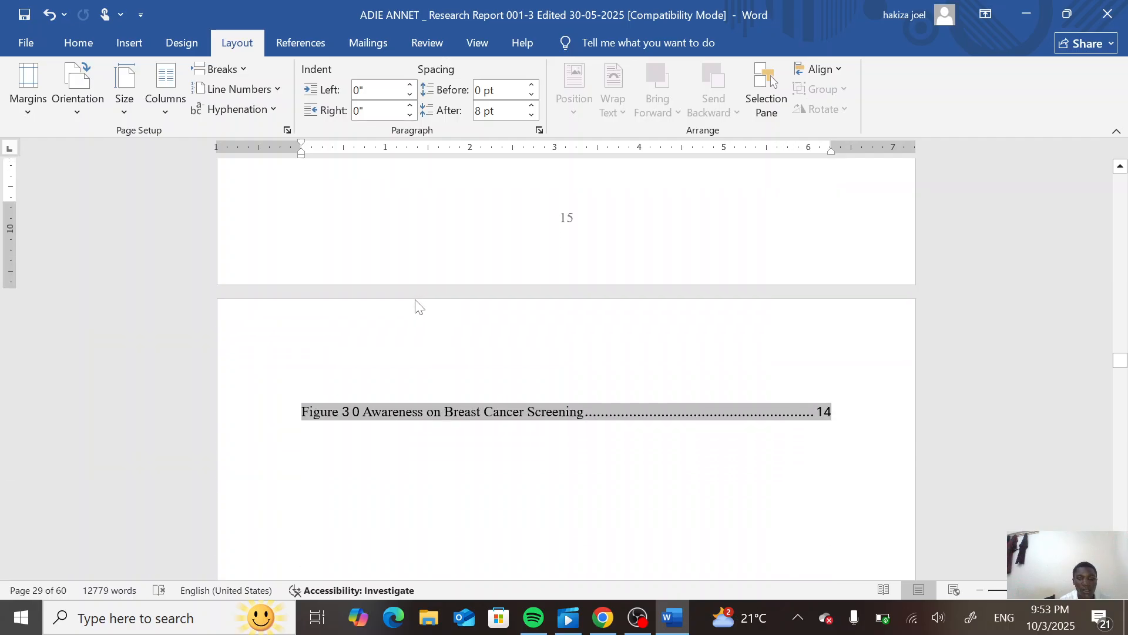
scroll(416, 304, down, 10)
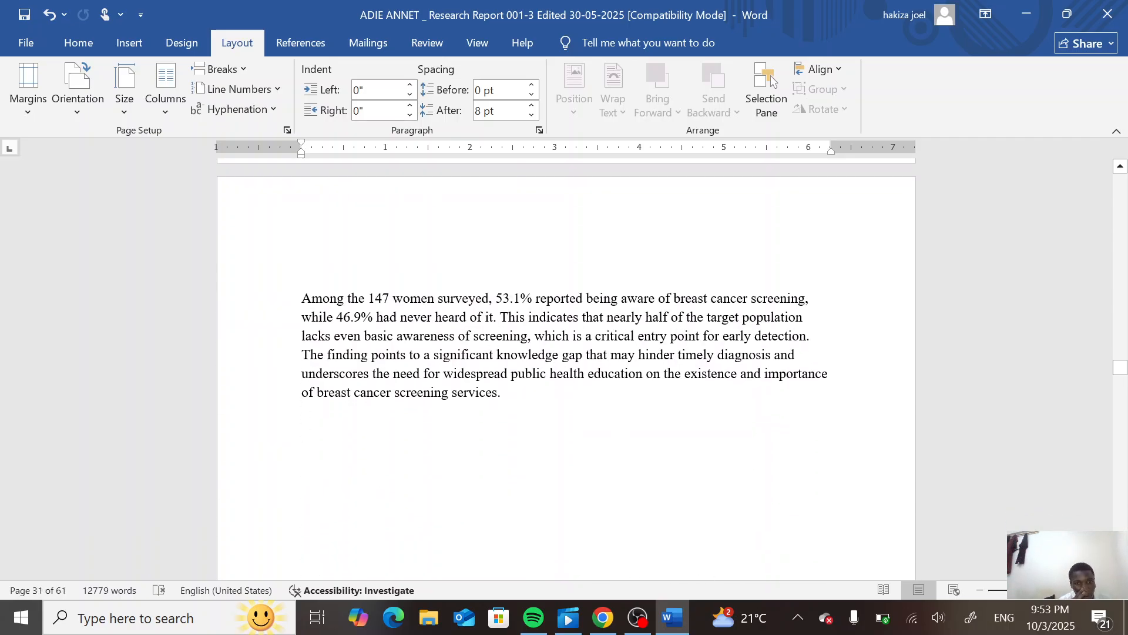
scroll(566, 341, down, 10)
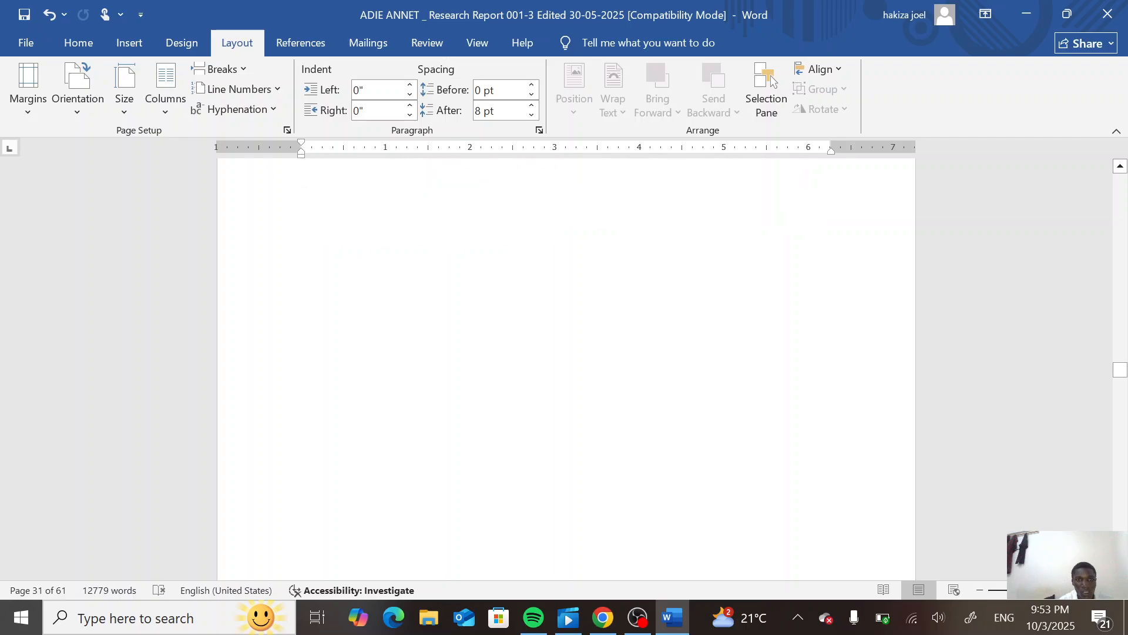
scroll(566, 341, down, 15)
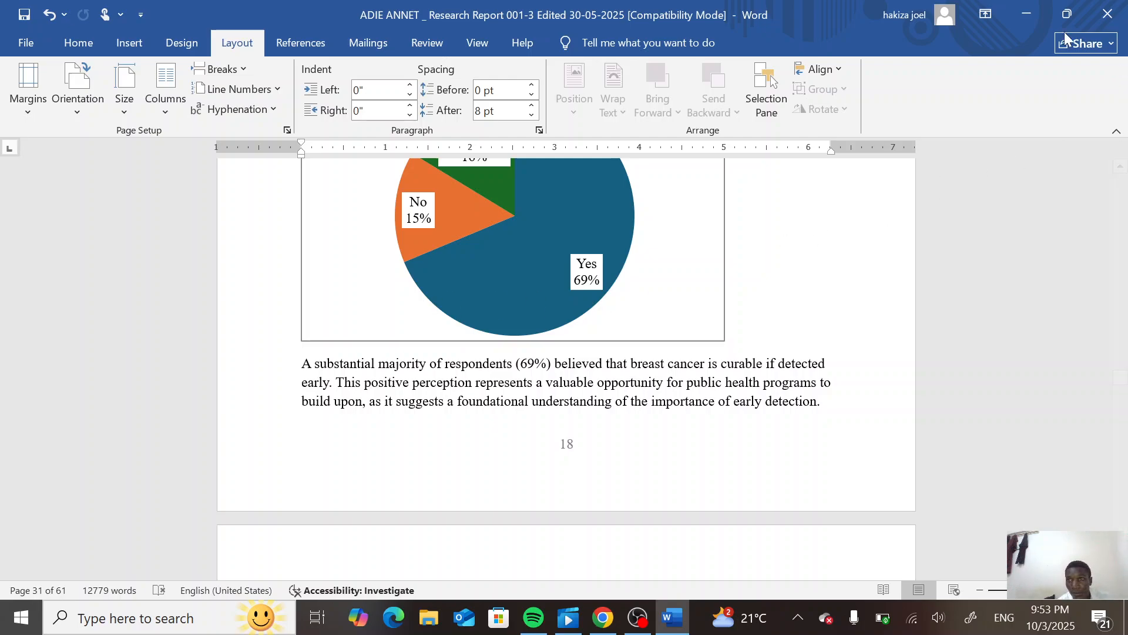
click(1035, 12)
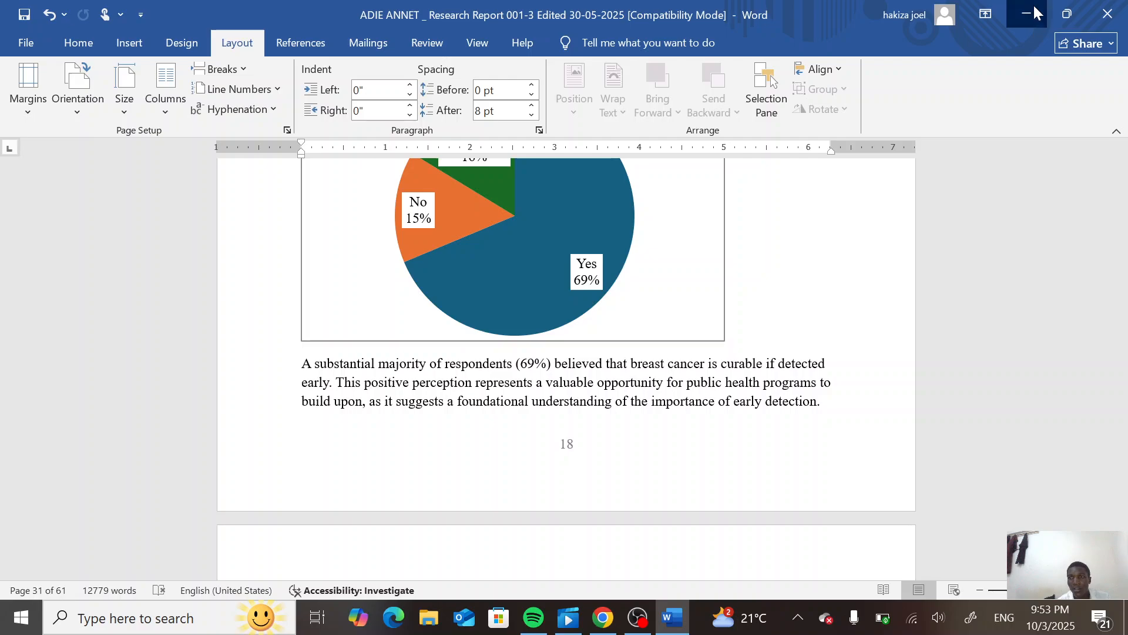
click(654, 607)
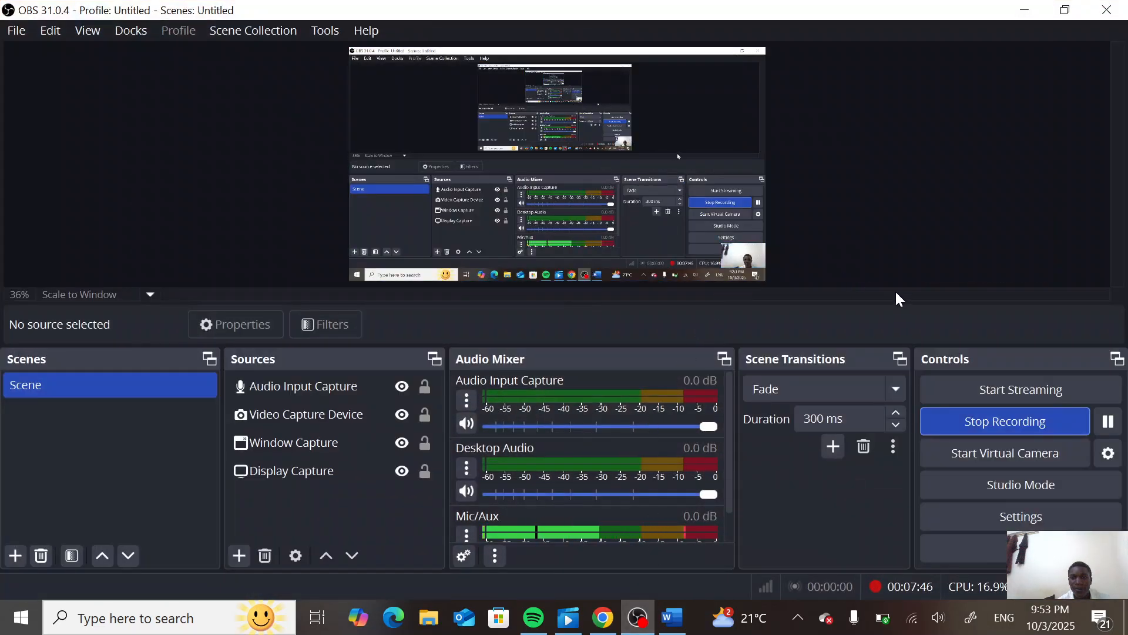